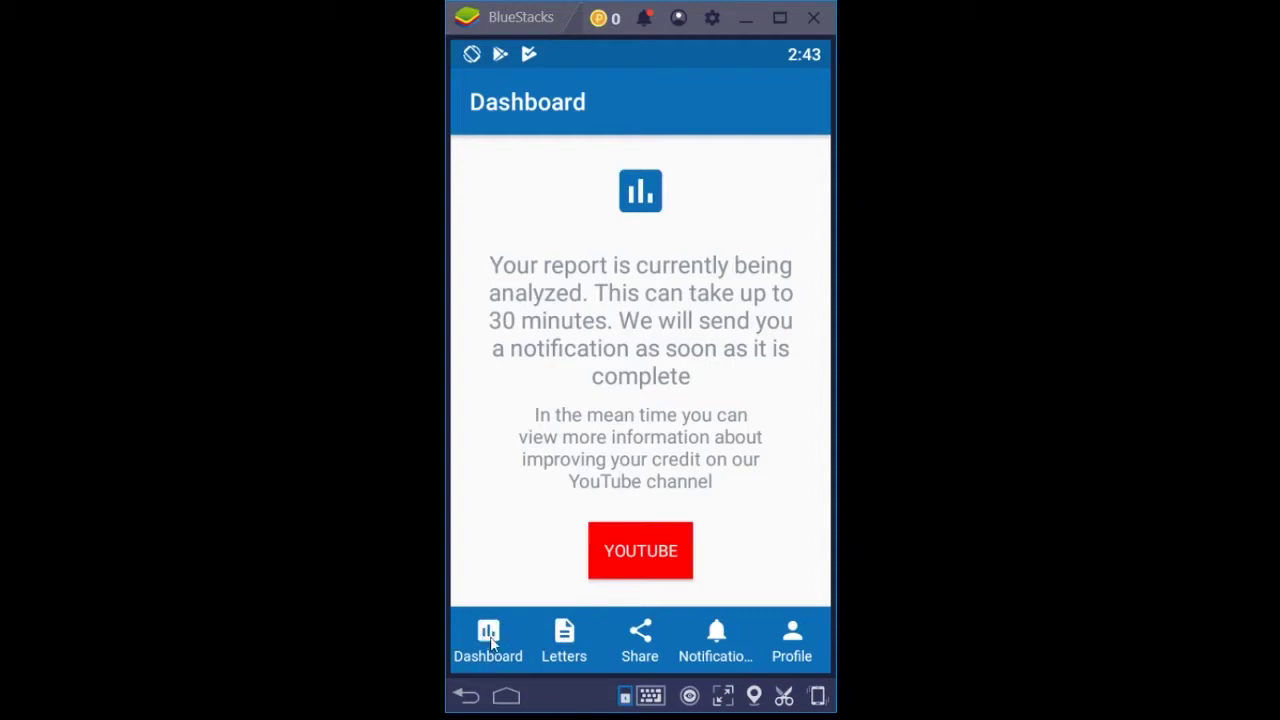
Step: From the Profile page, review the uploaded verification images, then leave that screen
{"action": "left_click", "coordinate": [792, 638]}
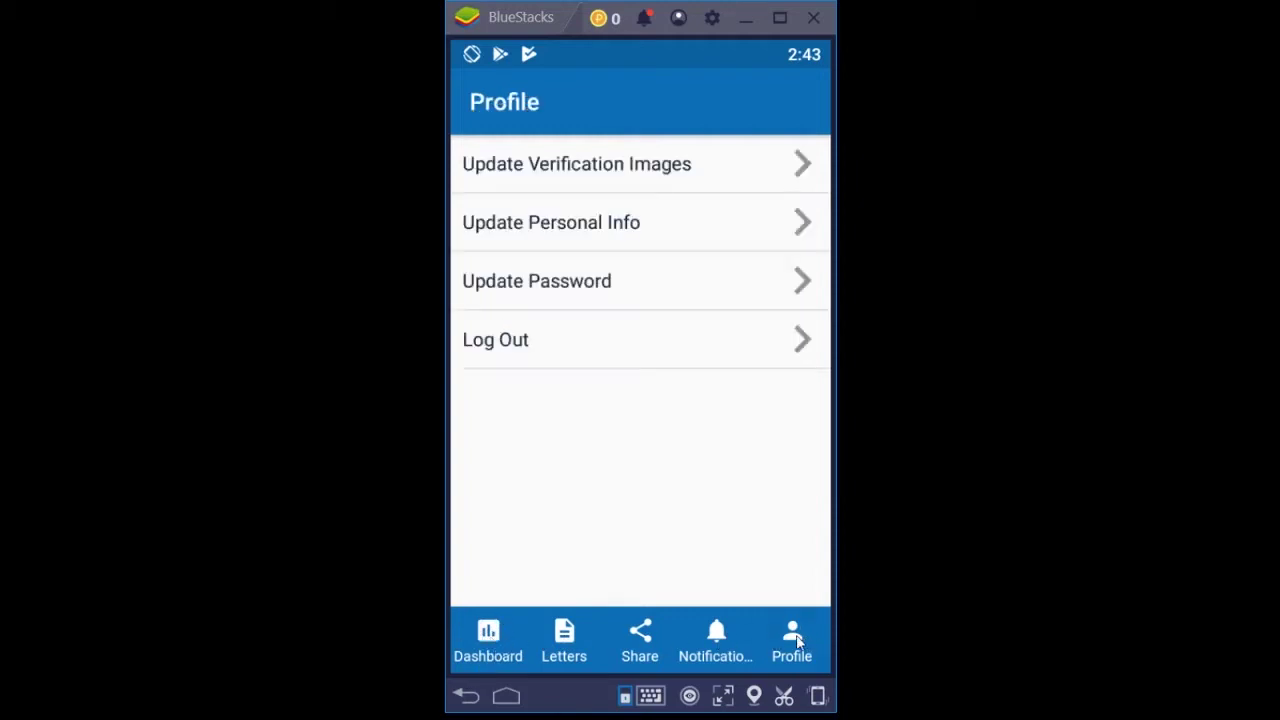
{"action": "left_click", "coordinate": [677, 170]}
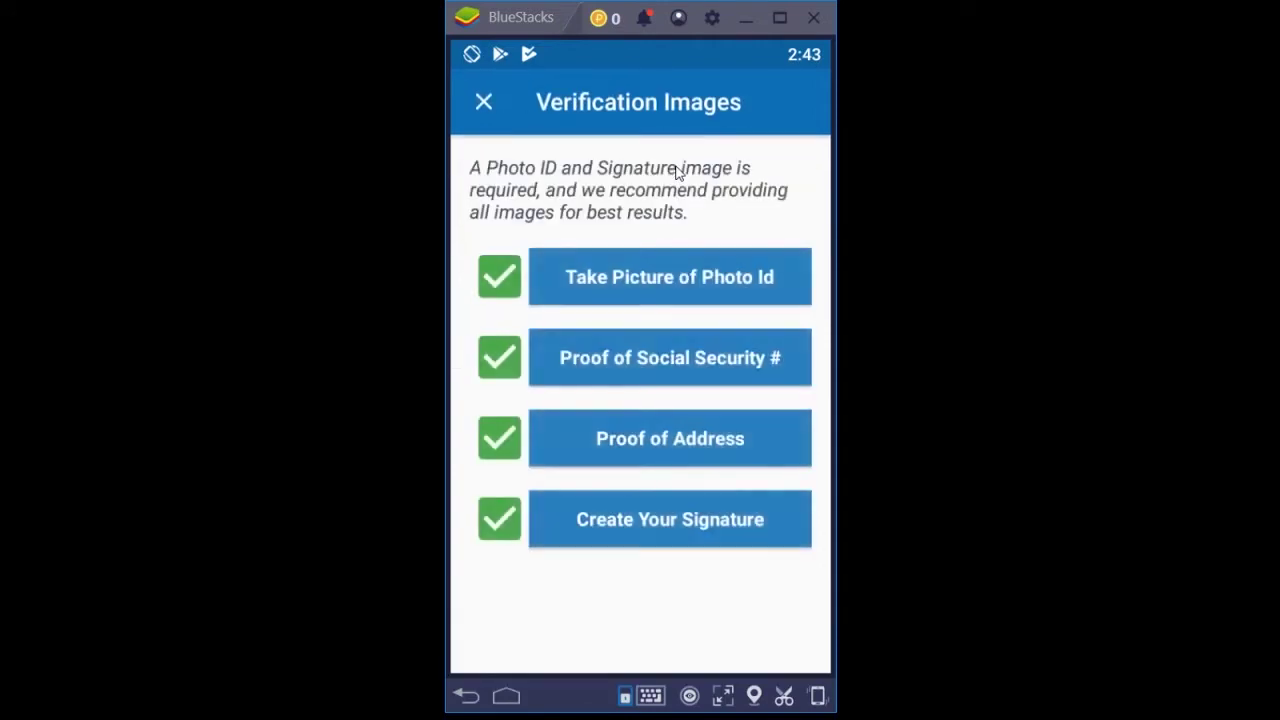
{"action": "left_click", "coordinate": [486, 104]}
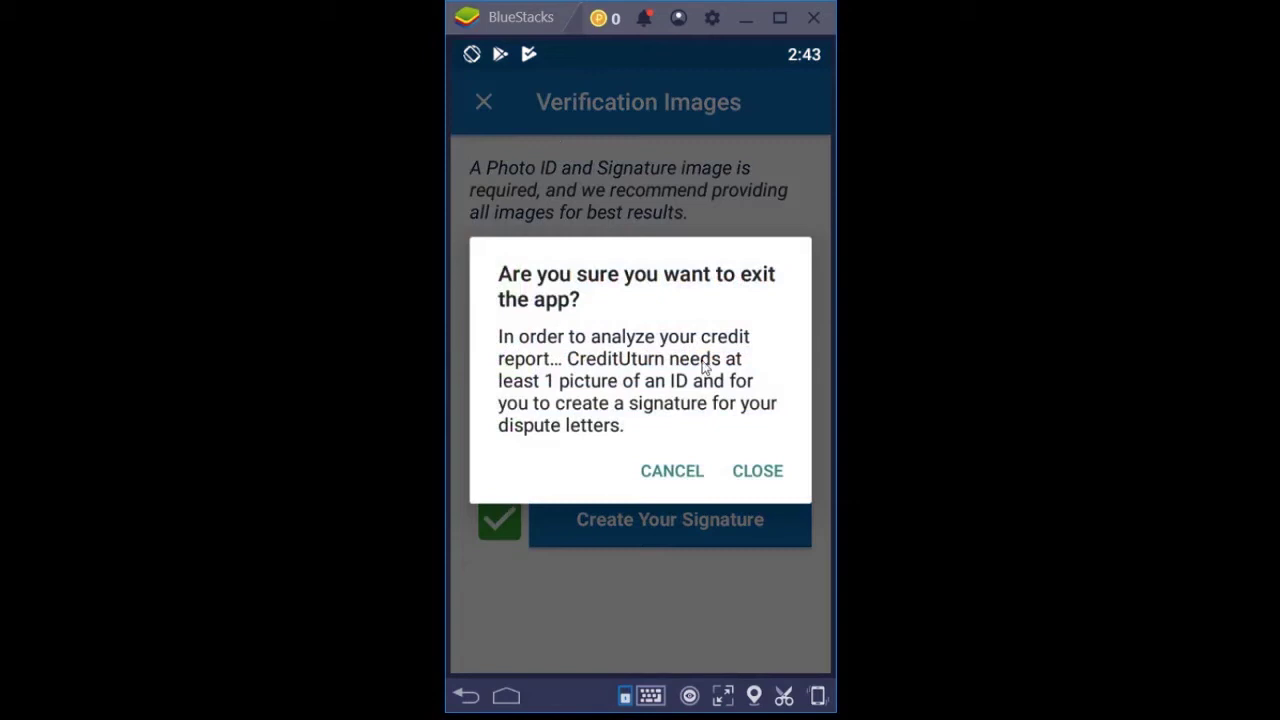
{"action": "left_click", "coordinate": [757, 471]}
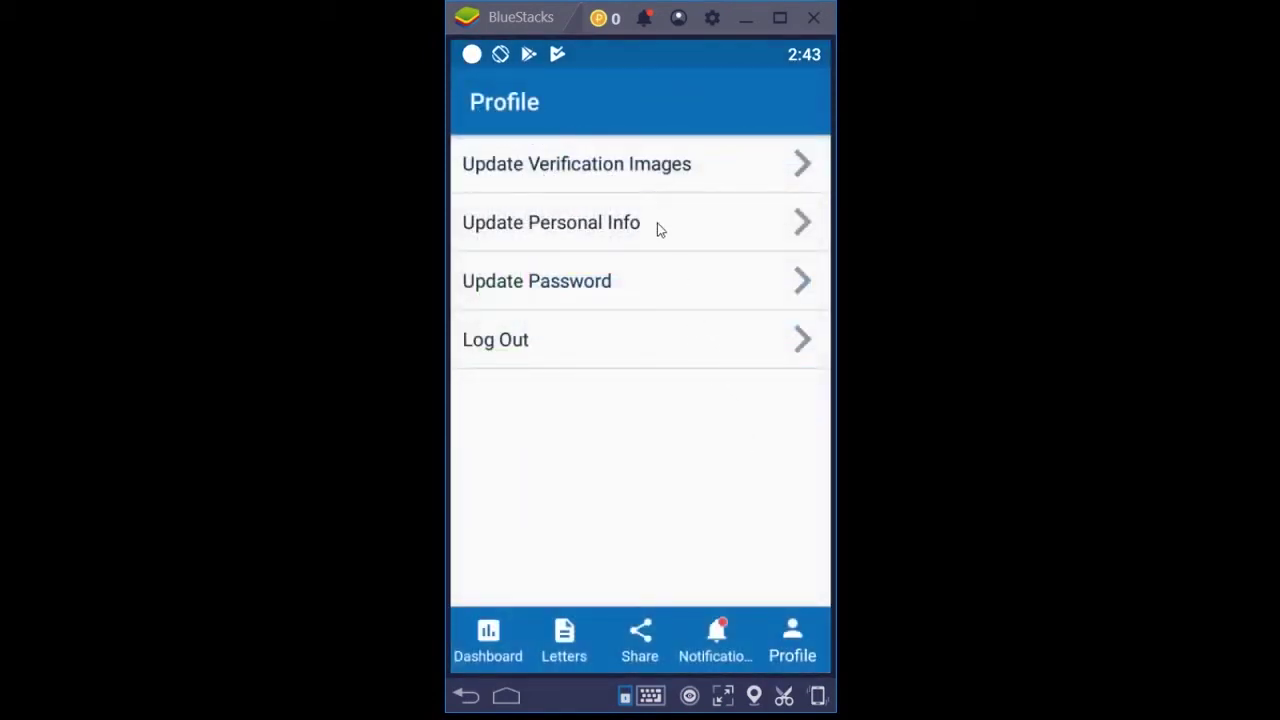
Step: Look over the personal info and password screens, closing each without changes
{"action": "left_click", "coordinate": [711, 233]}
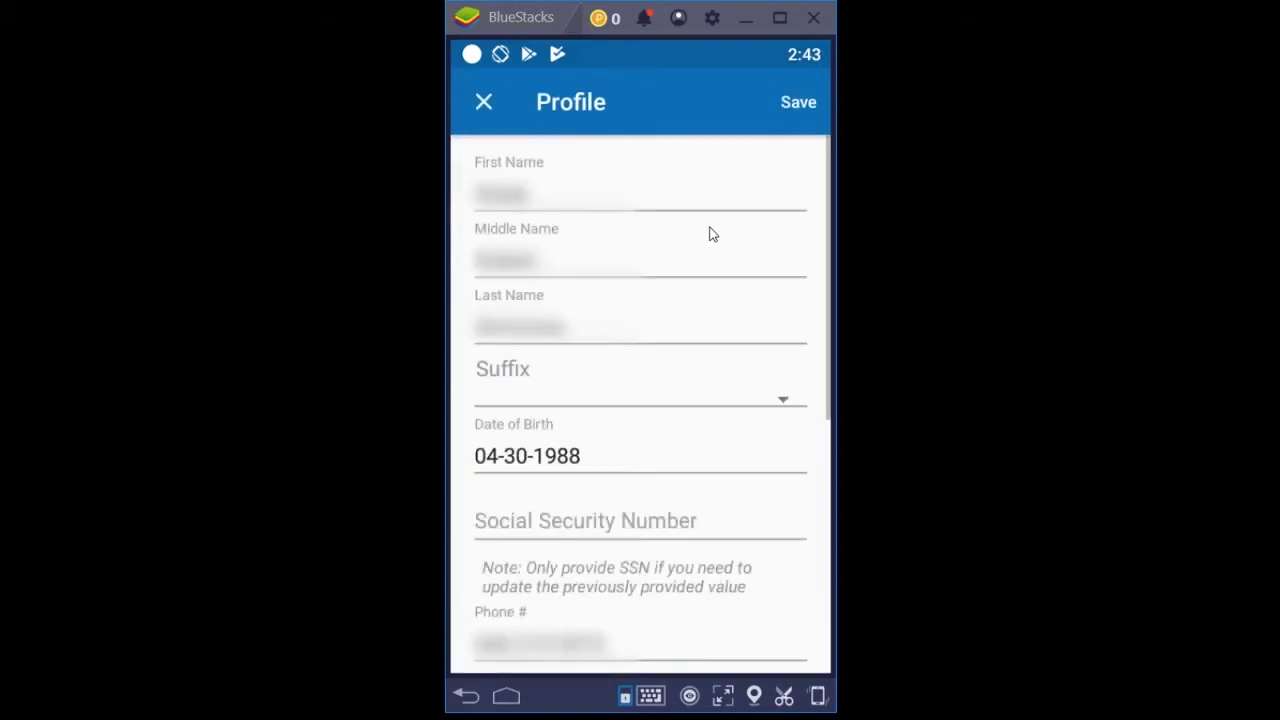
{"action": "left_click", "coordinate": [482, 104]}
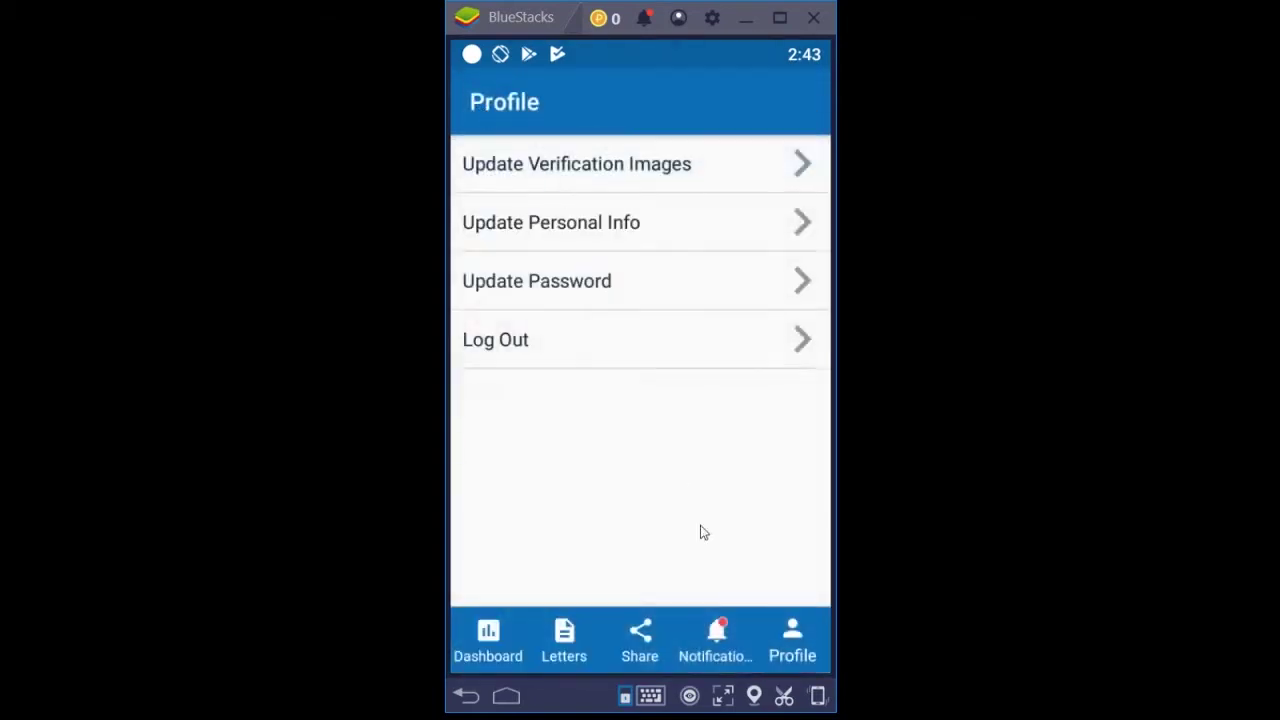
{"action": "left_click", "coordinate": [656, 279]}
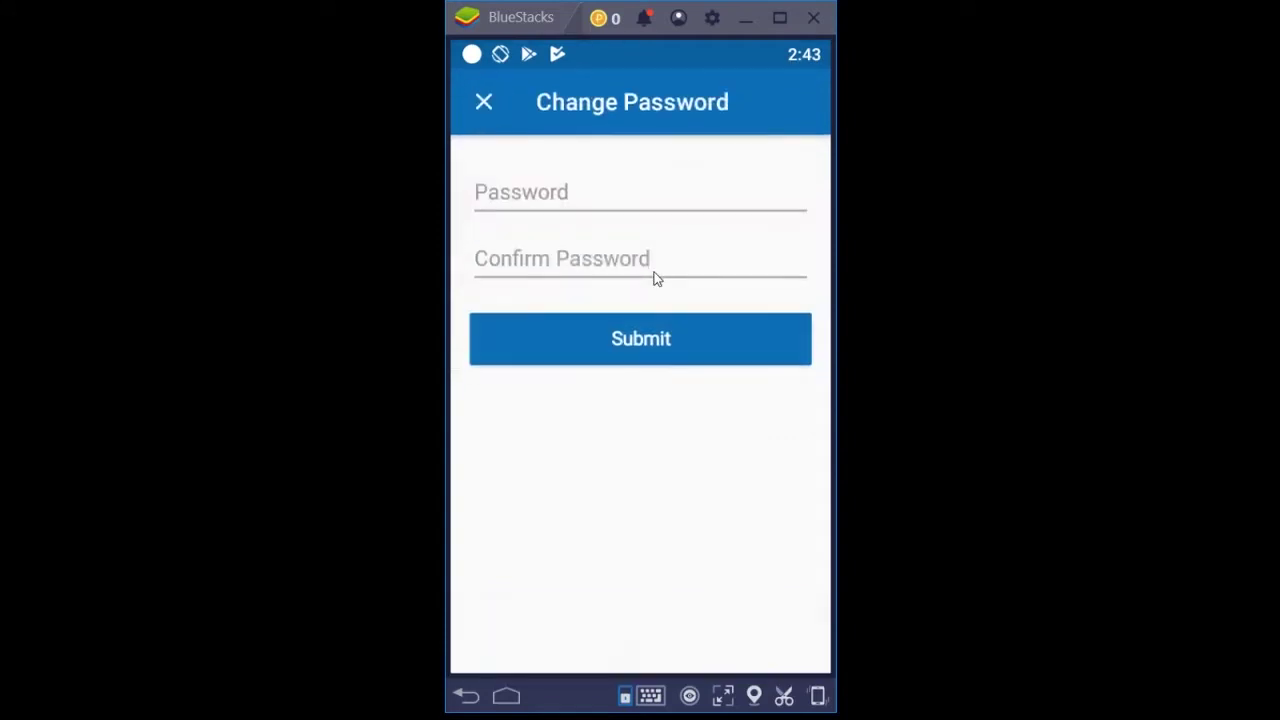
{"action": "left_click", "coordinate": [484, 103]}
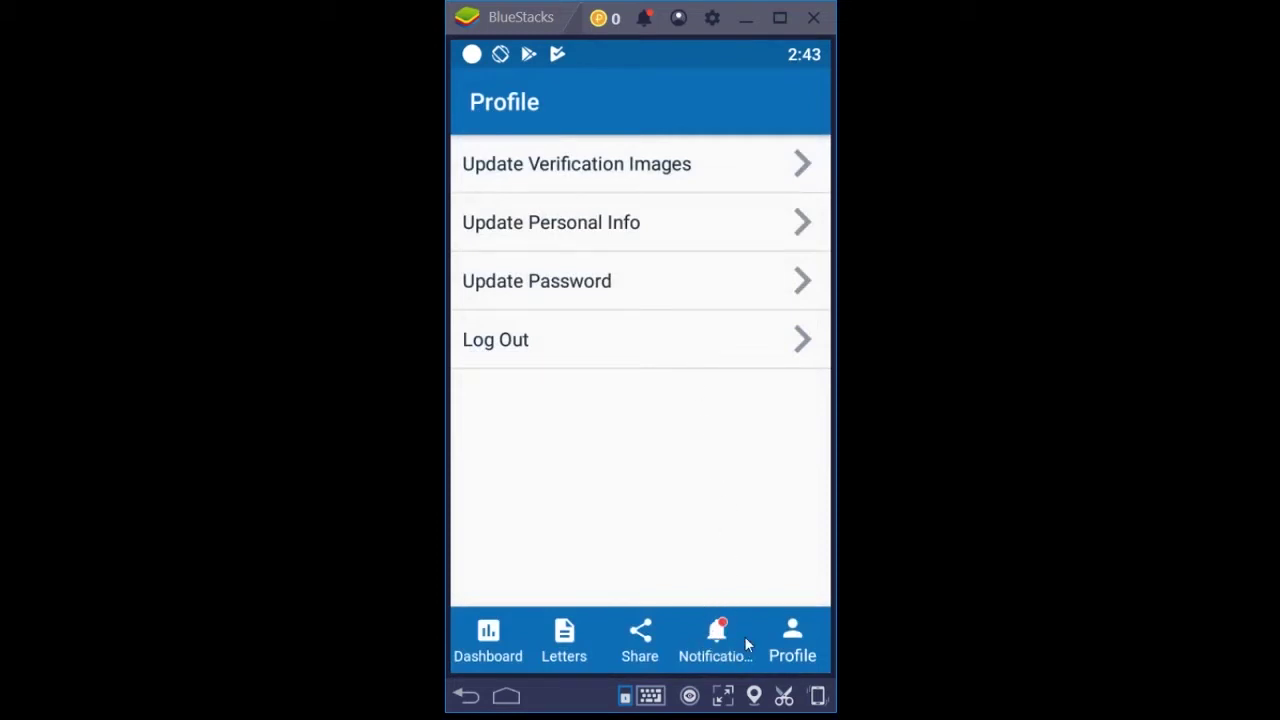
Step: Follow the Dispute Letters to Approve notification through to the Letters page
{"action": "left_click", "coordinate": [725, 655]}
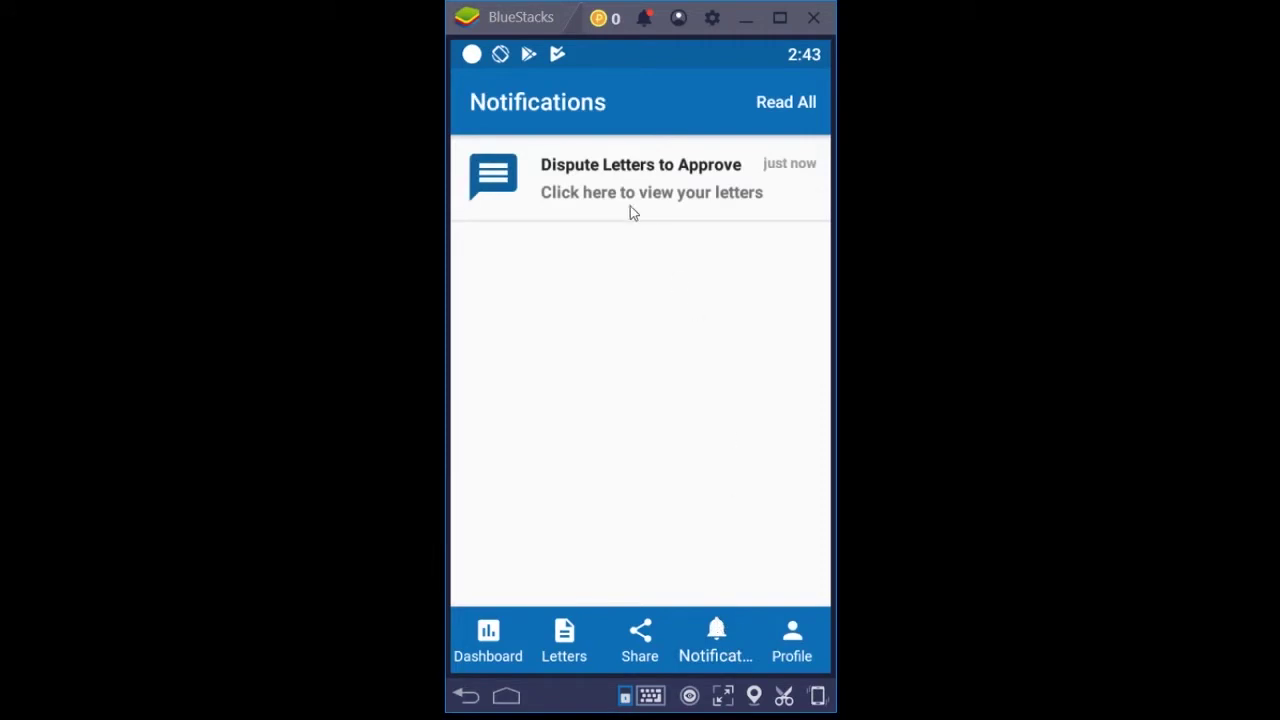
{"action": "left_click", "coordinate": [682, 194]}
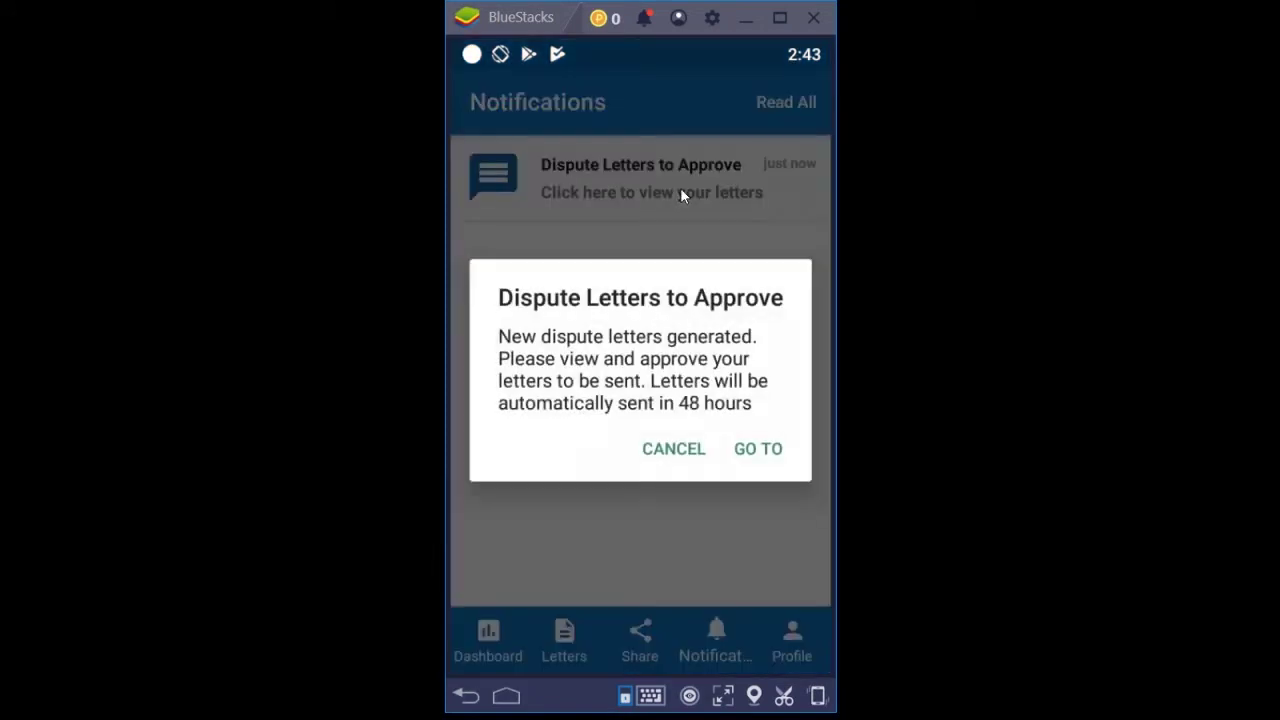
{"action": "left_click", "coordinate": [762, 452]}
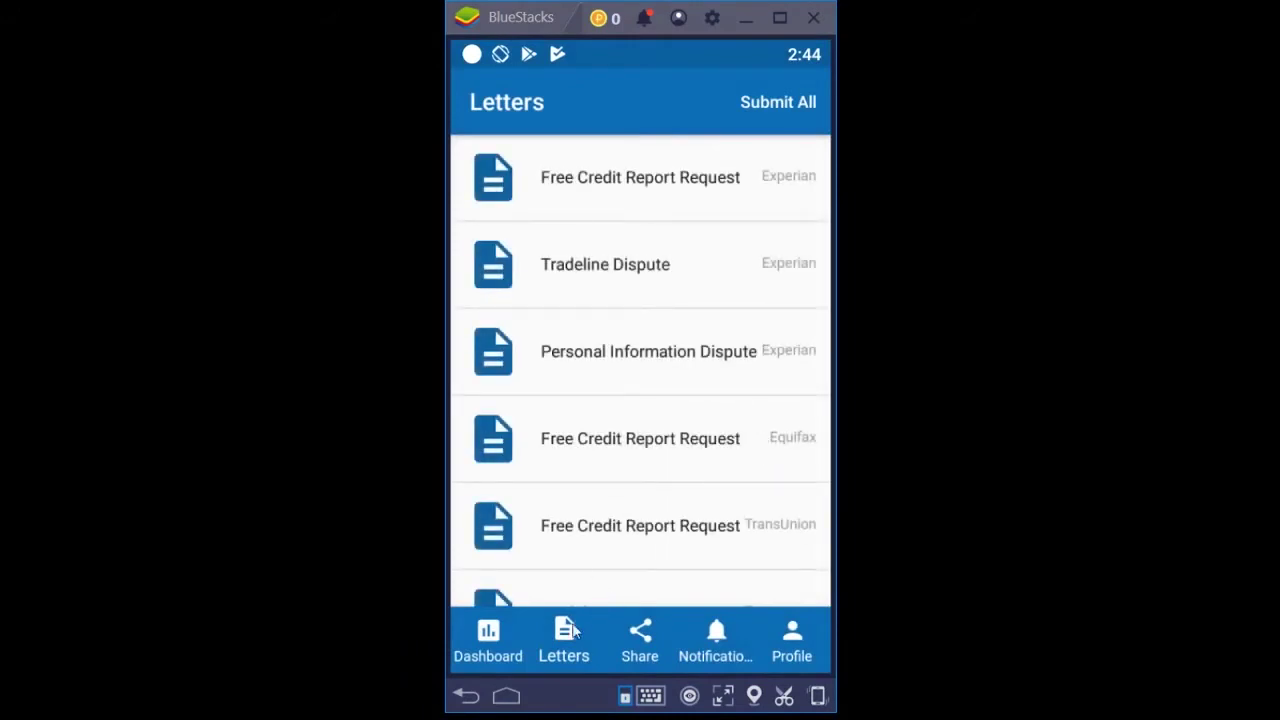
Step: Via Dashboard and Letters, open the Experian Free Credit Report Request and read through it
{"action": "left_click", "coordinate": [500, 640]}
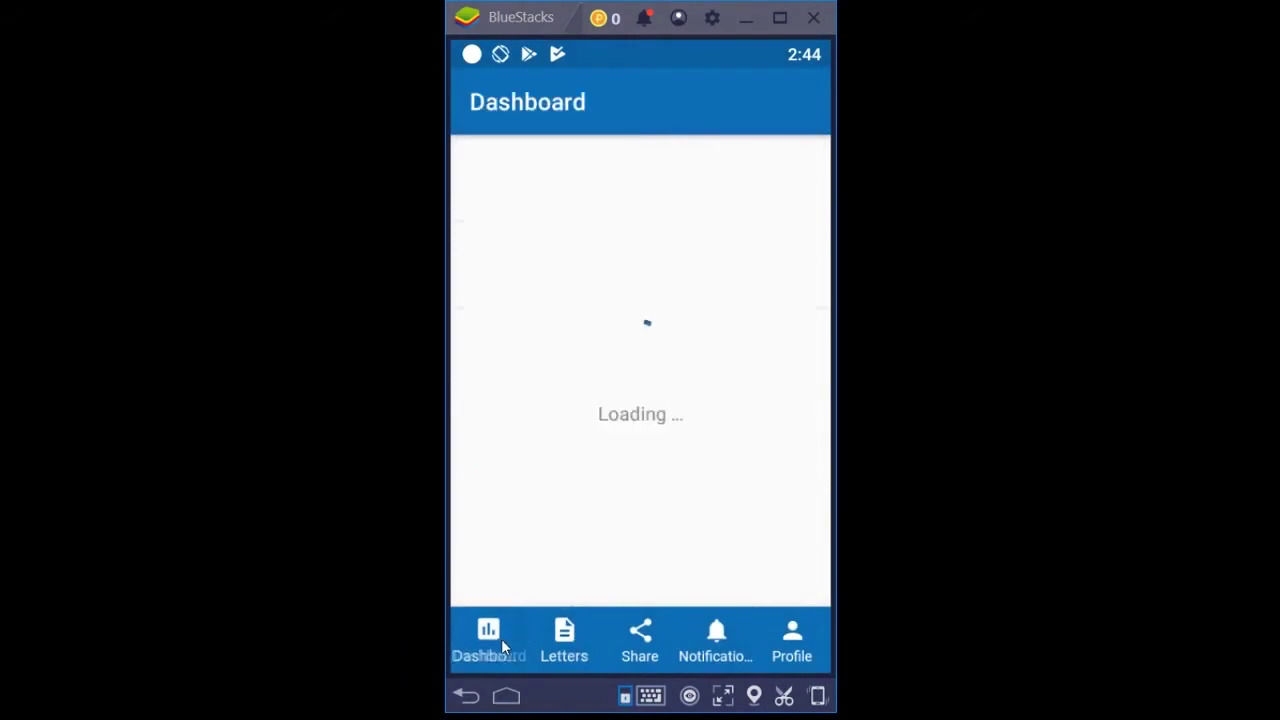
{"action": "left_click", "coordinate": [640, 323]}
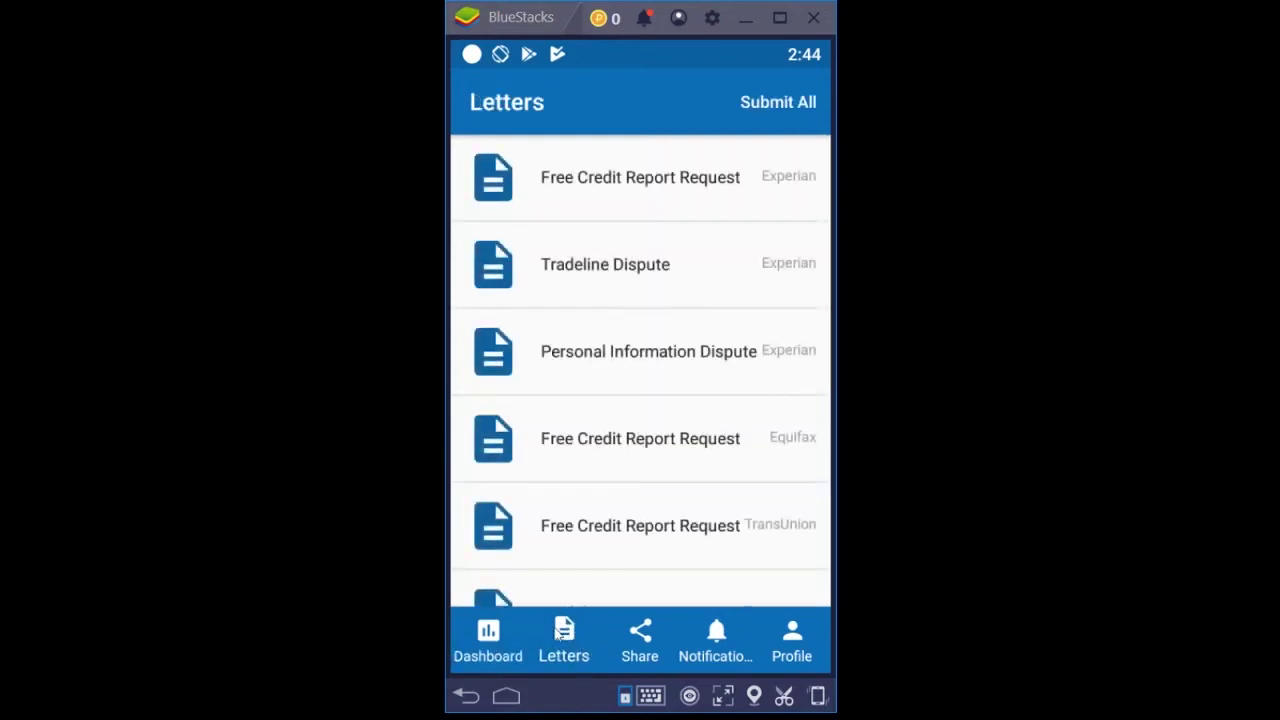
{"action": "left_click", "coordinate": [677, 201]}
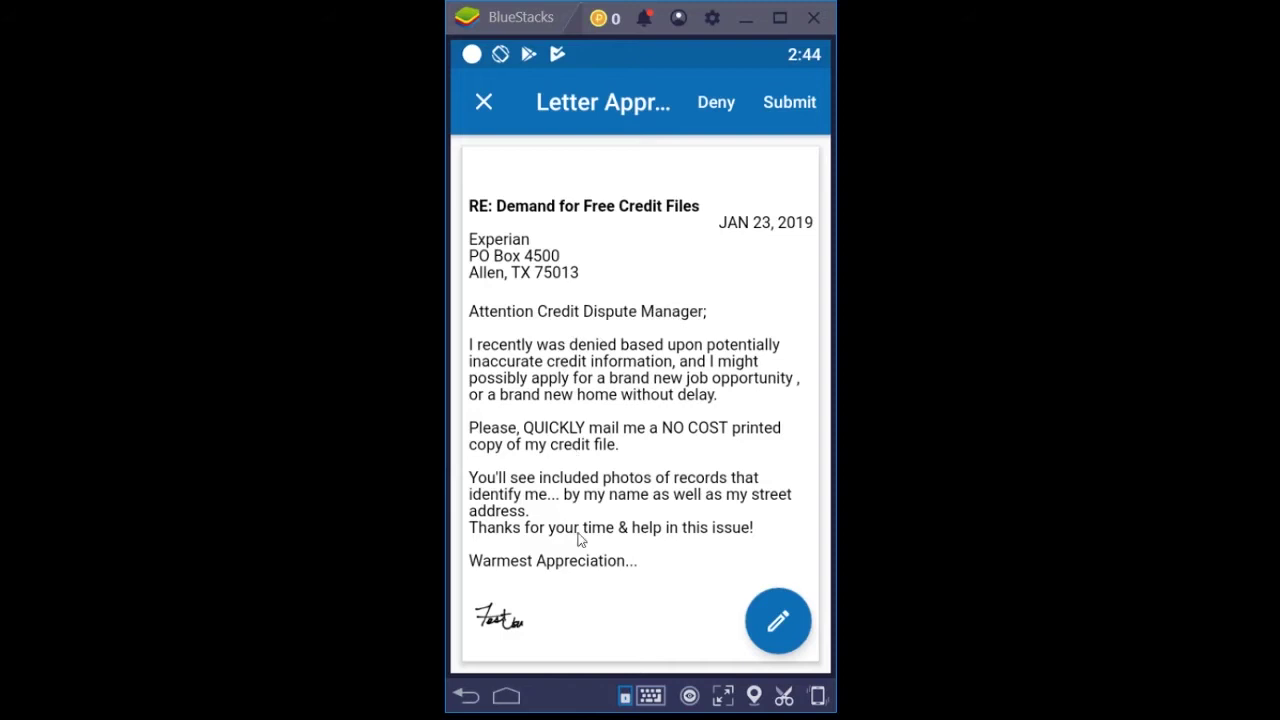
{"action": "scroll", "coordinate": [630, 540], "scroll_direction": "down", "scroll_amount": 3}
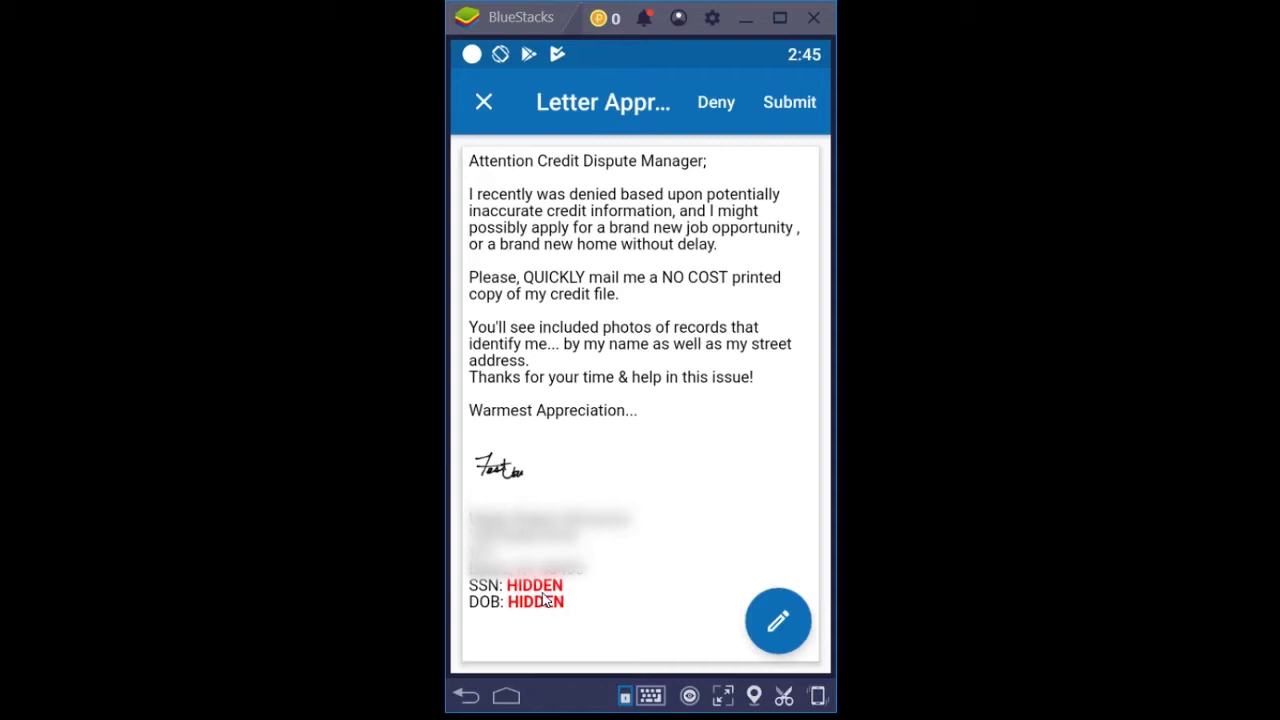
{"action": "scroll", "coordinate": [612, 420], "scroll_direction": "up", "scroll_amount": 3}
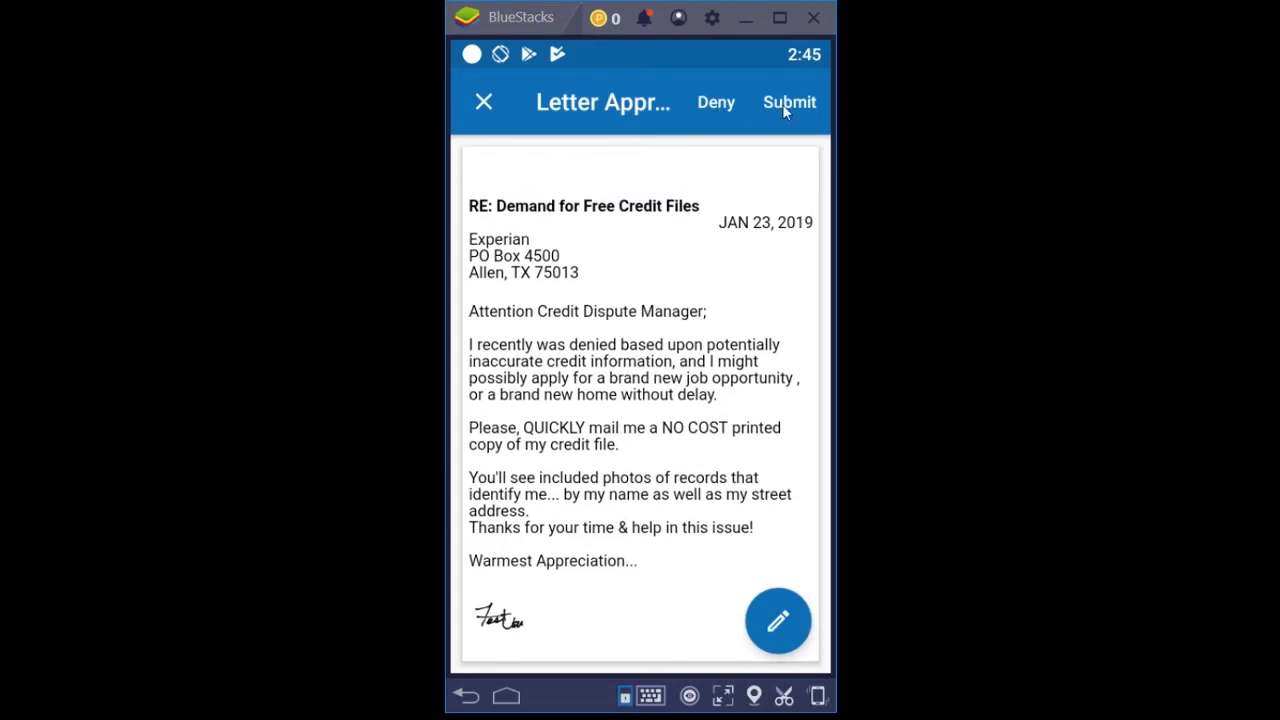
Step: Regenerate the Experian free credit report letter's wording, review it, and submit it
{"action": "left_click", "coordinate": [793, 619]}
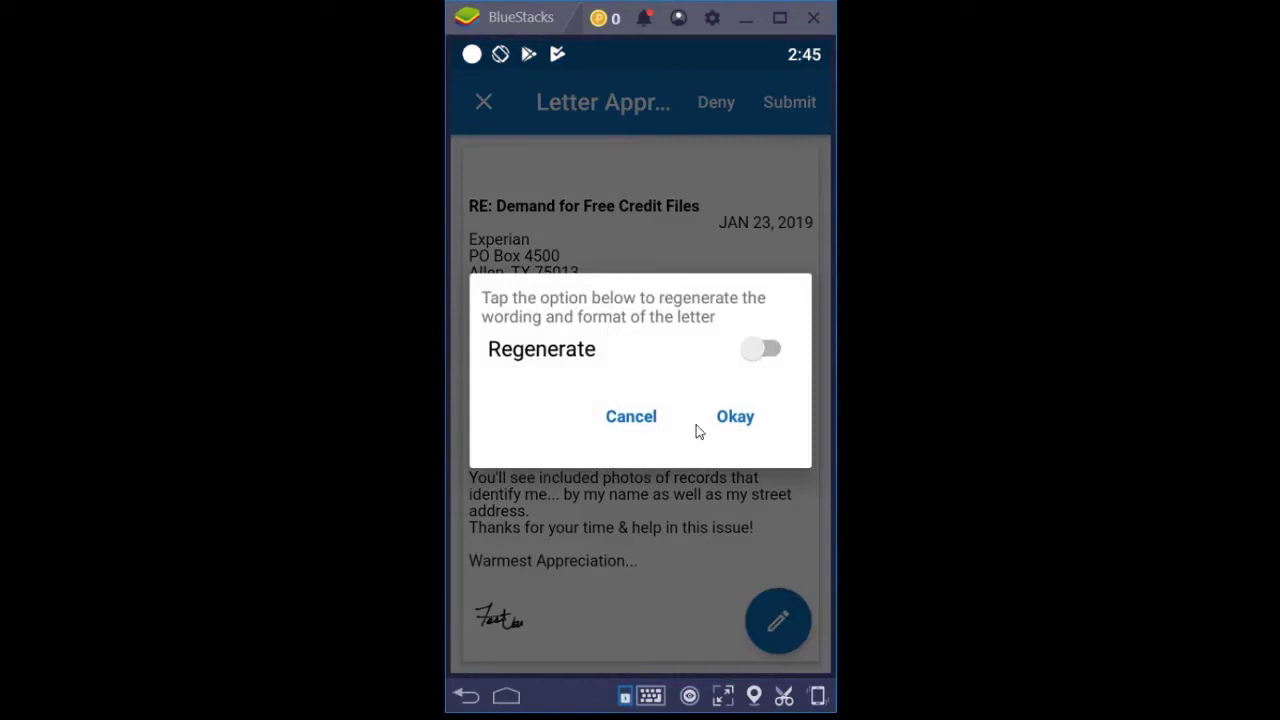
{"action": "left_click", "coordinate": [770, 352]}
{"action": "left_click", "coordinate": [736, 418]}
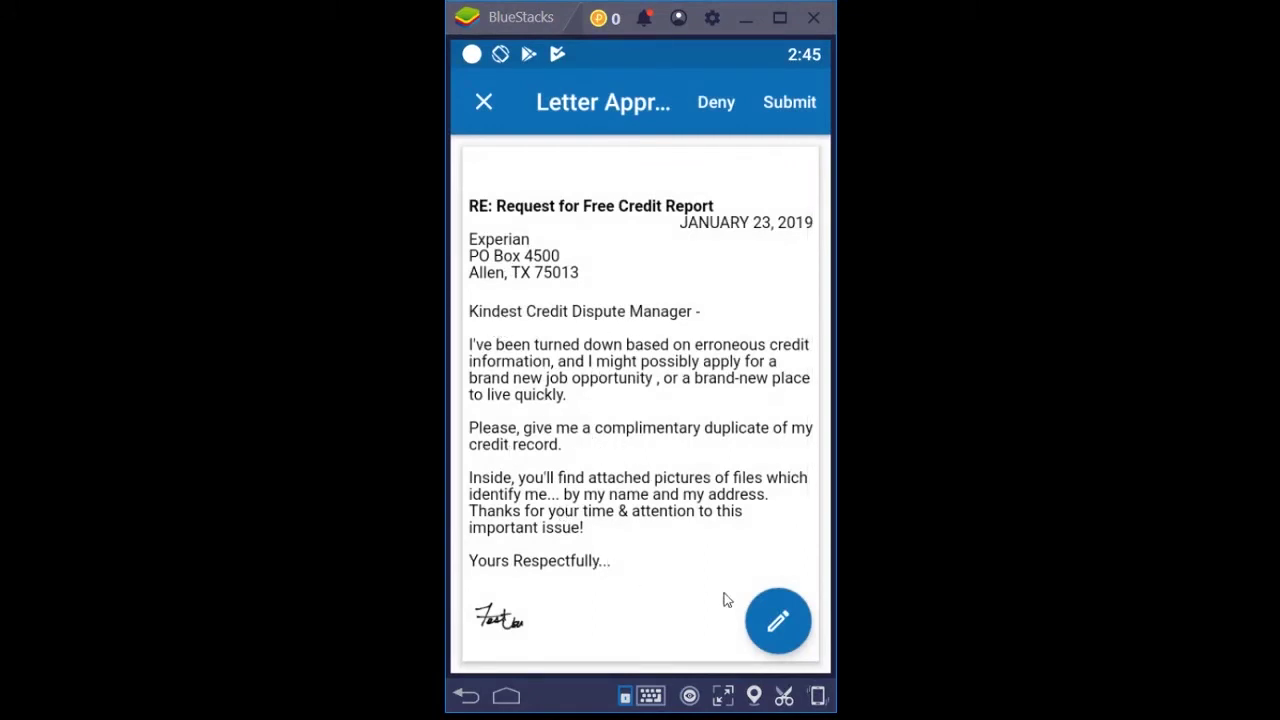
{"action": "scroll", "coordinate": [650, 516], "scroll_direction": "down", "scroll_amount": 3}
{"action": "scroll", "coordinate": [650, 516], "scroll_direction": "up", "scroll_amount": 3}
{"action": "left_click", "coordinate": [785, 104]}
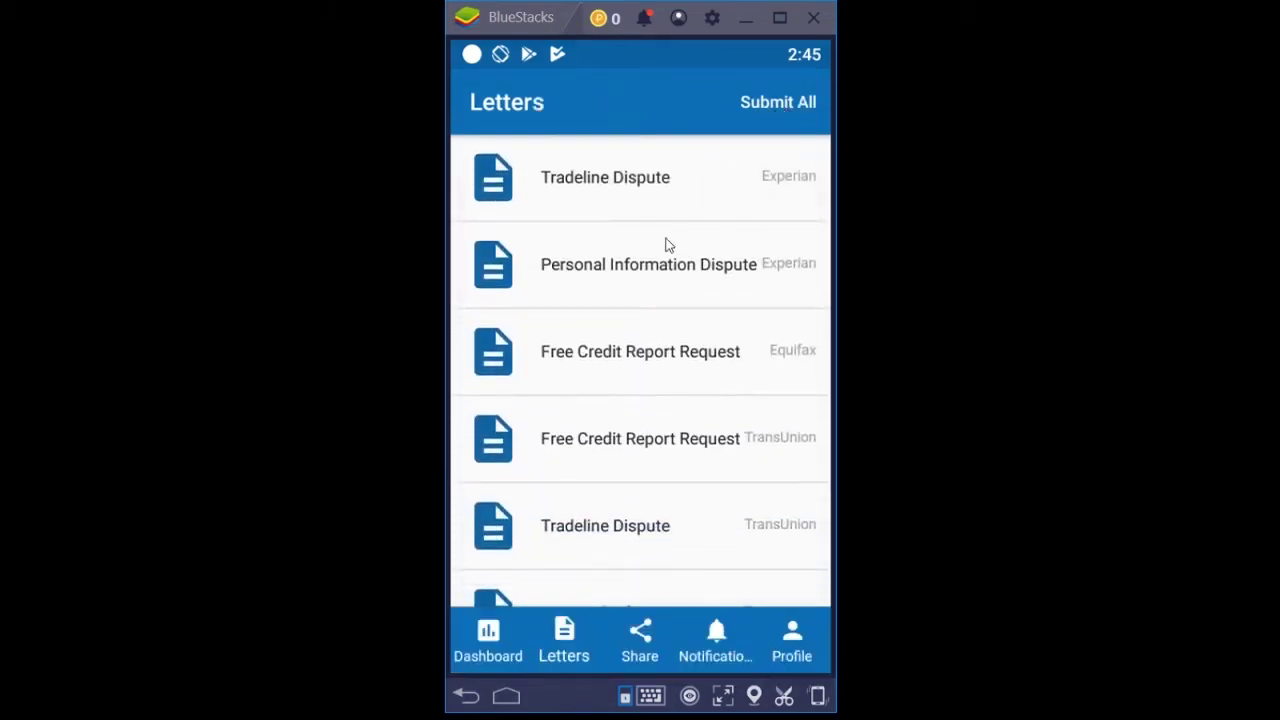
Step: Open the Experian Tradeline Dispute letter and read through it
{"action": "left_click", "coordinate": [630, 190]}
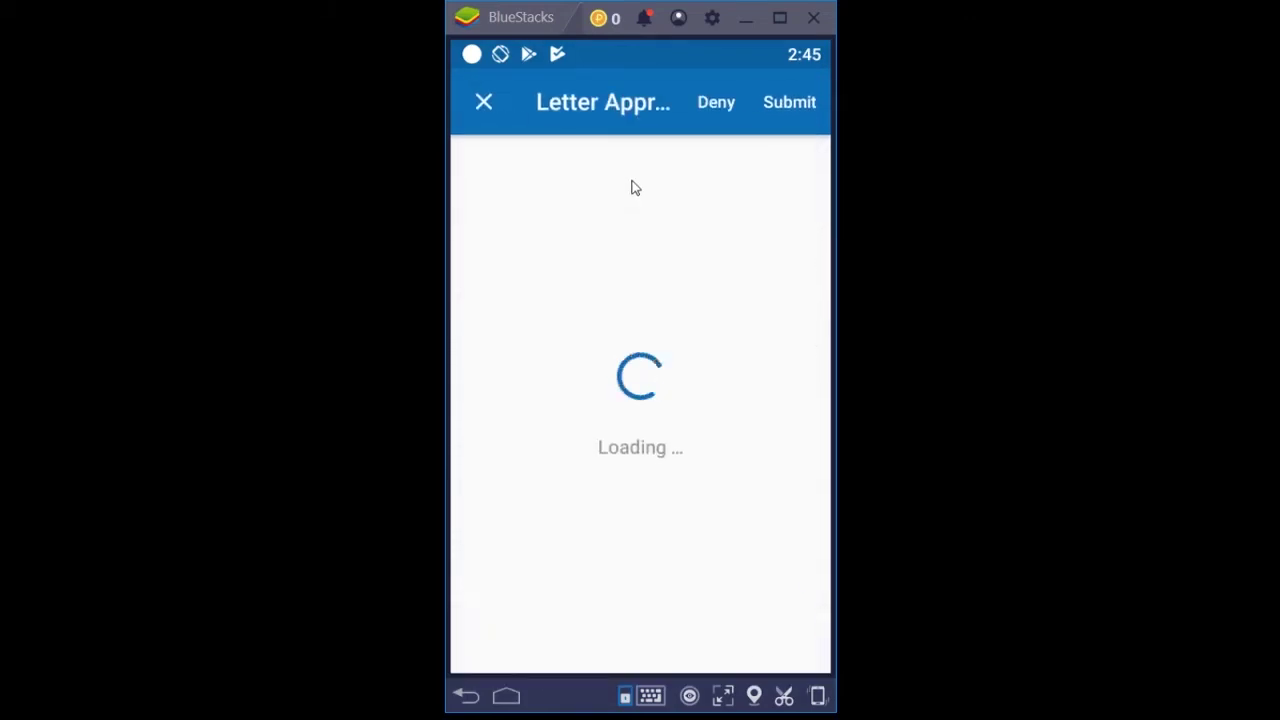
{"action": "scroll", "coordinate": [665, 239], "scroll_direction": "down", "scroll_amount": 3}
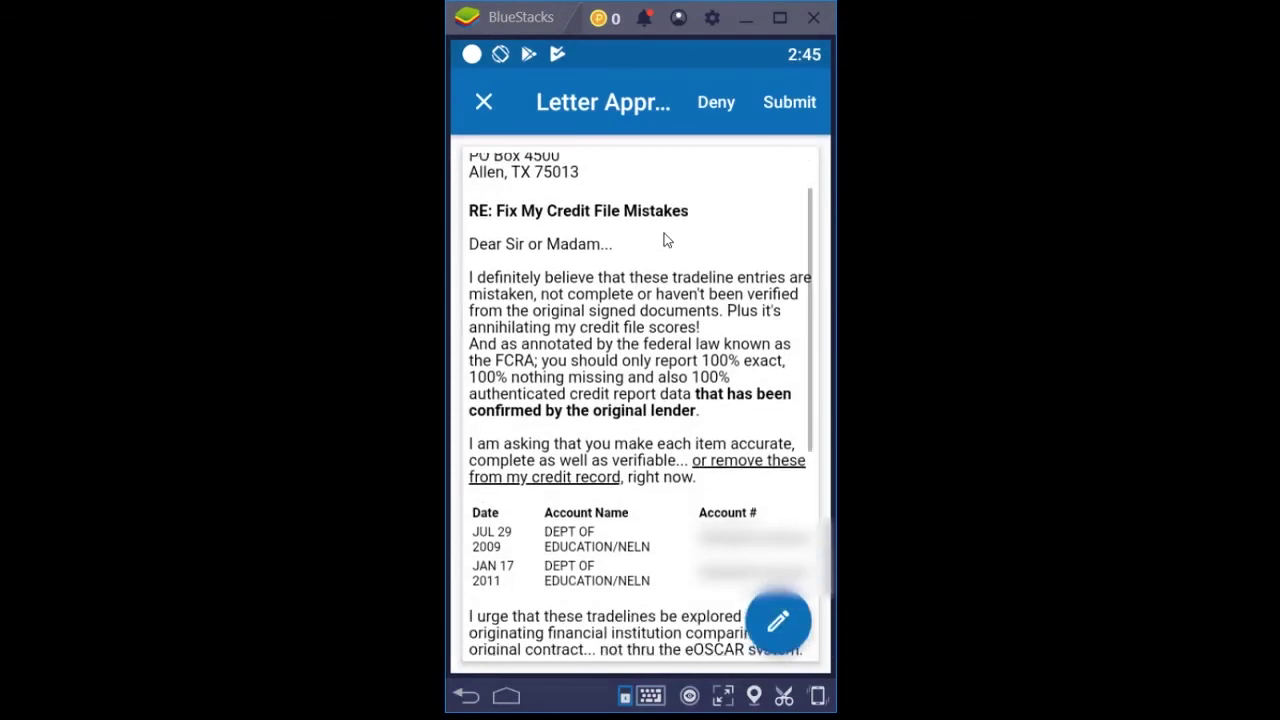
{"action": "scroll", "coordinate": [665, 239], "scroll_direction": "up", "scroll_amount": 2}
{"action": "scroll", "coordinate": [665, 239], "scroll_direction": "up", "scroll_amount": 2}
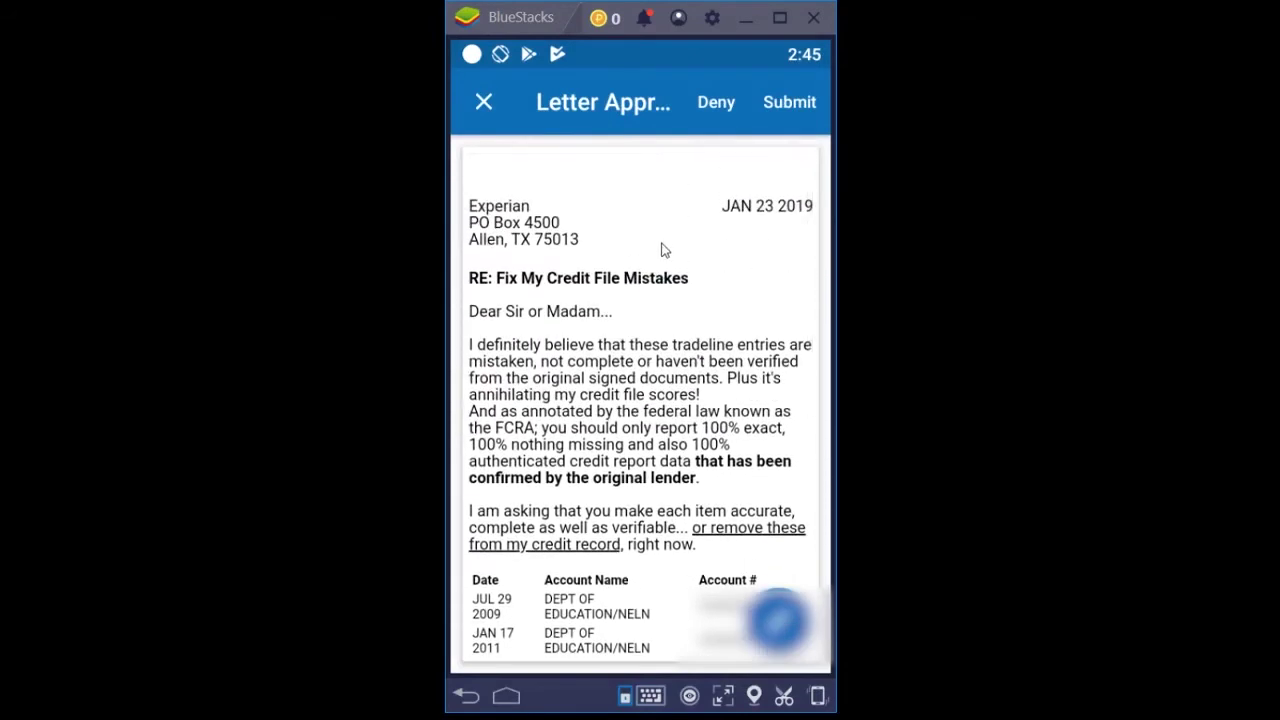
{"action": "scroll", "coordinate": [665, 250], "scroll_direction": "down", "scroll_amount": 3}
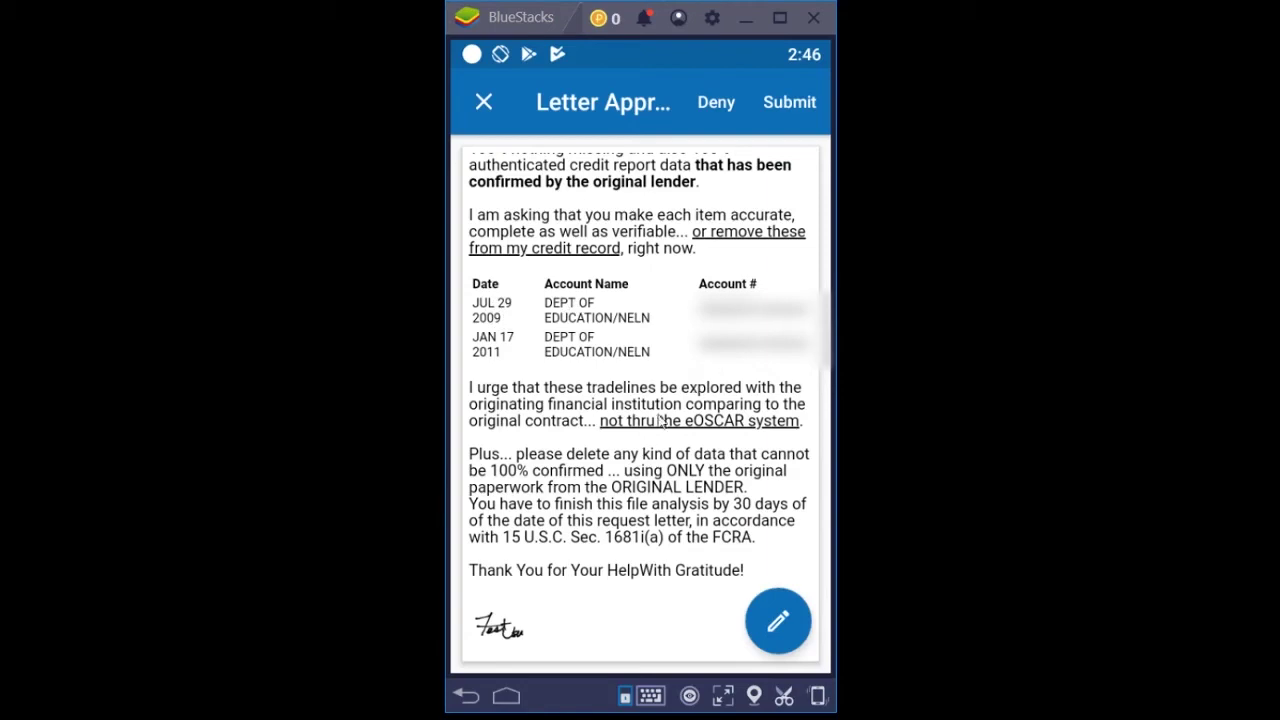
{"action": "scroll", "coordinate": [648, 390], "scroll_direction": "up", "scroll_amount": 5}
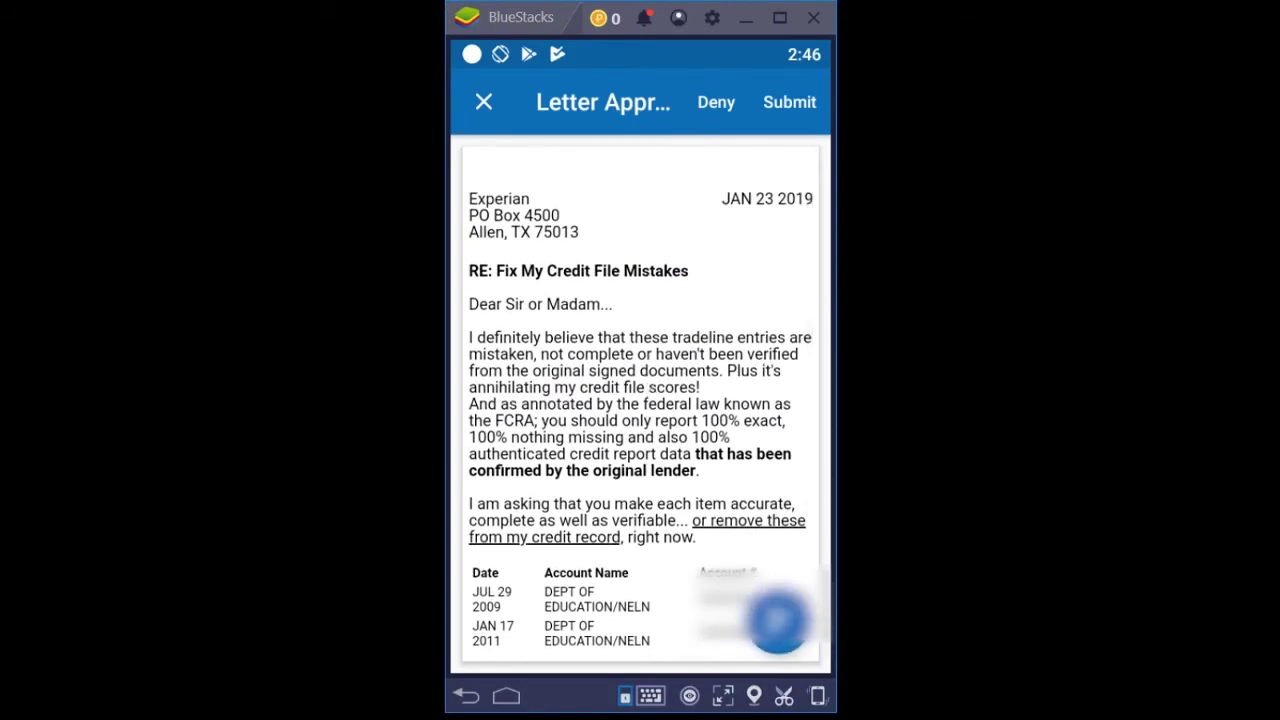
Step: Toggle which DEPT OF EDUCATION/NELN accounts are disputed, reloading the letter each time
{"action": "left_click", "coordinate": [775, 617]}
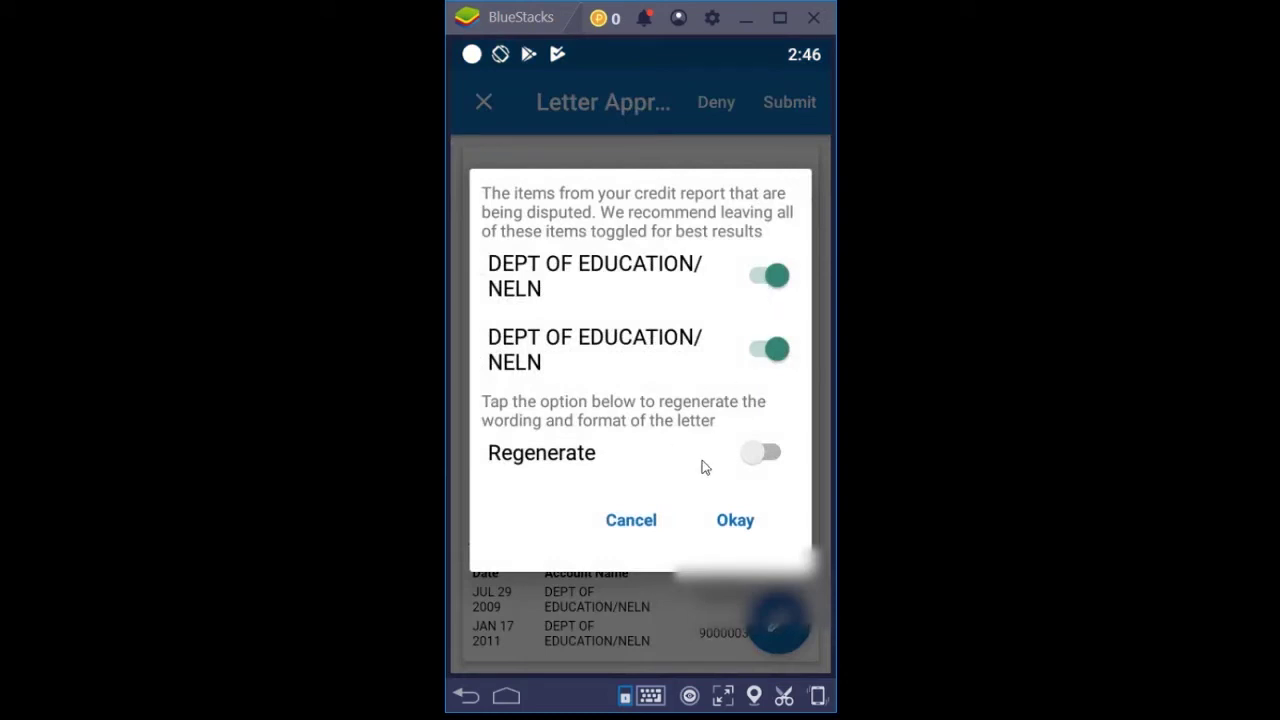
{"action": "left_click", "coordinate": [759, 278]}
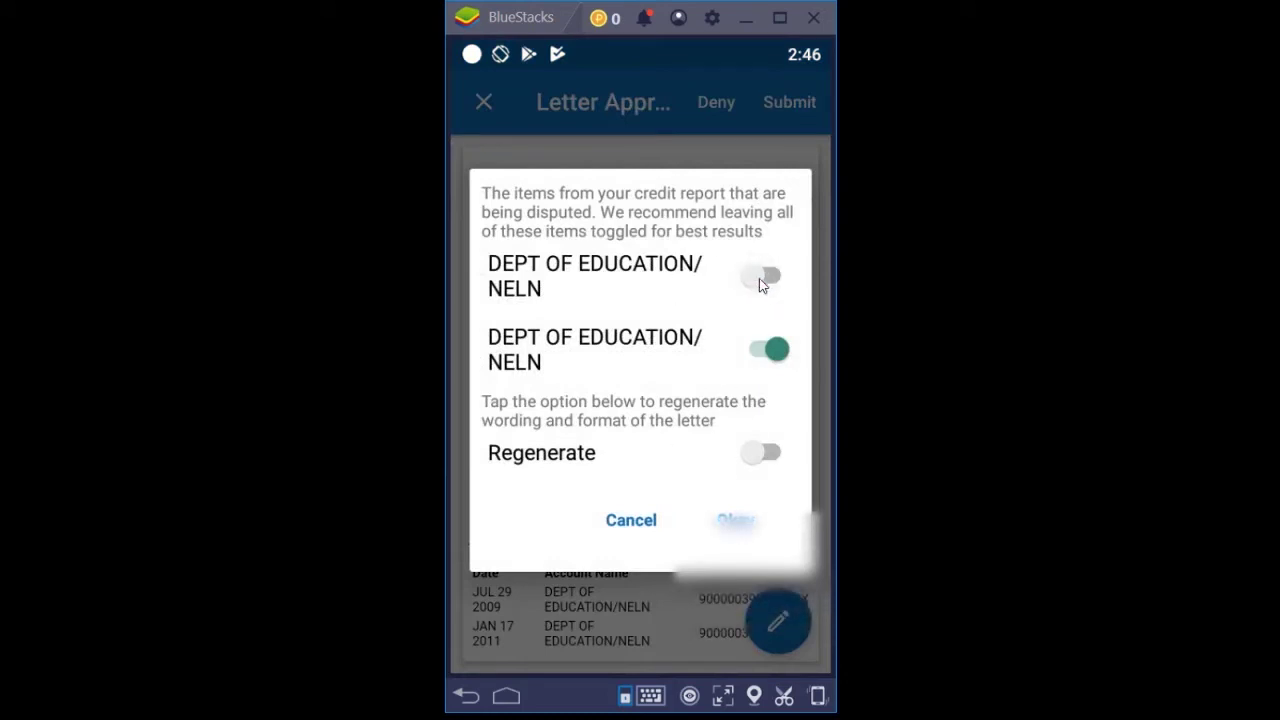
{"action": "left_click", "coordinate": [735, 520]}
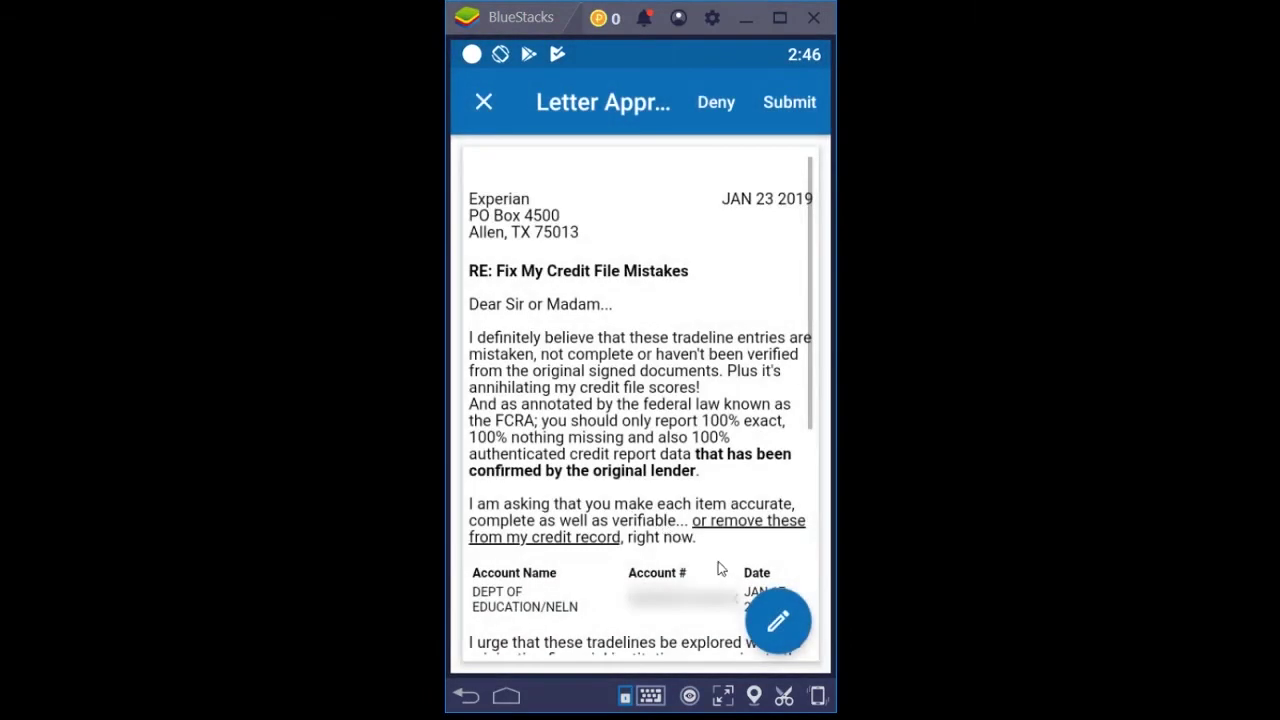
{"action": "scroll", "coordinate": [787, 345], "scroll_direction": "down", "scroll_amount": 5}
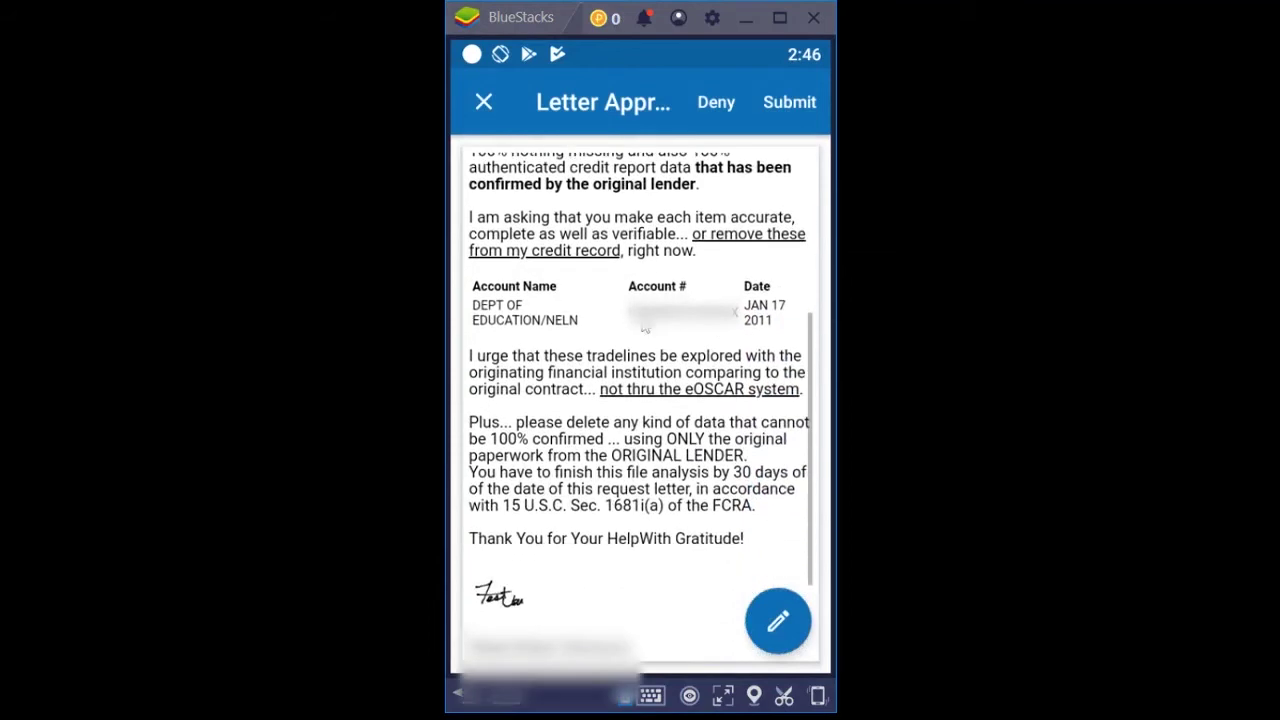
{"action": "left_click", "coordinate": [775, 625]}
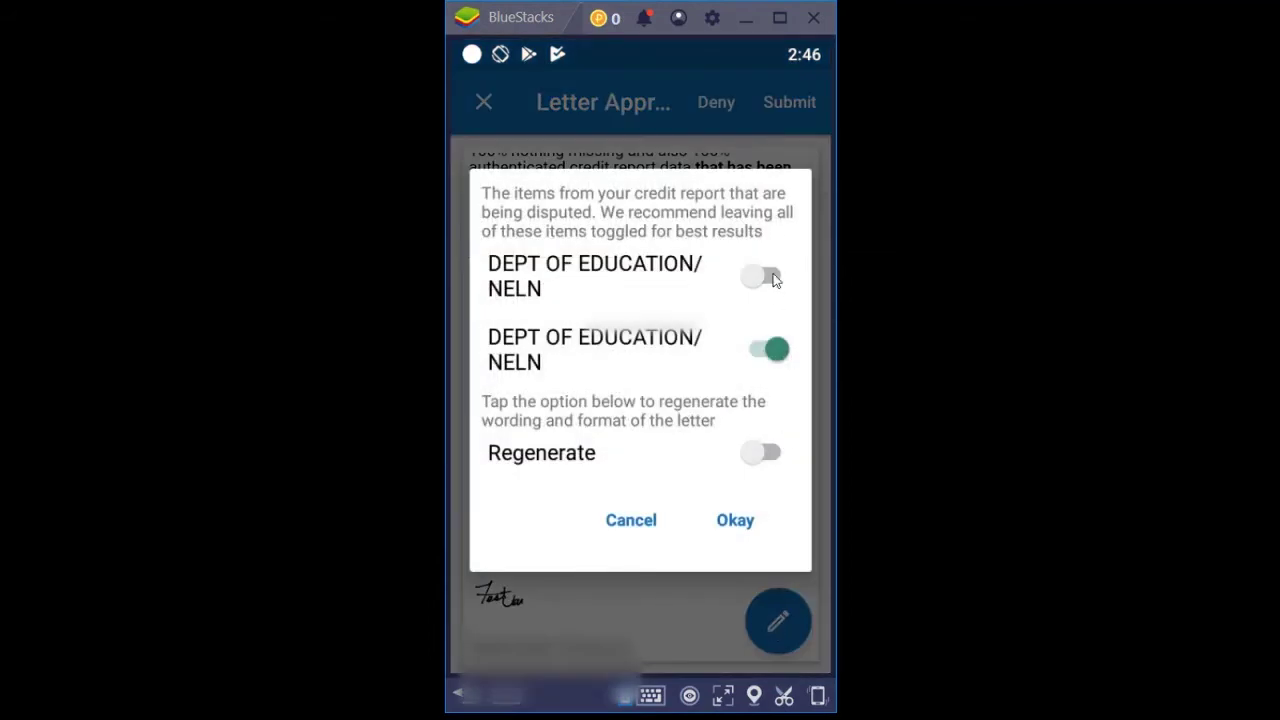
{"action": "left_click", "coordinate": [772, 279]}
{"action": "left_click", "coordinate": [764, 355]}
{"action": "left_click", "coordinate": [738, 522]}
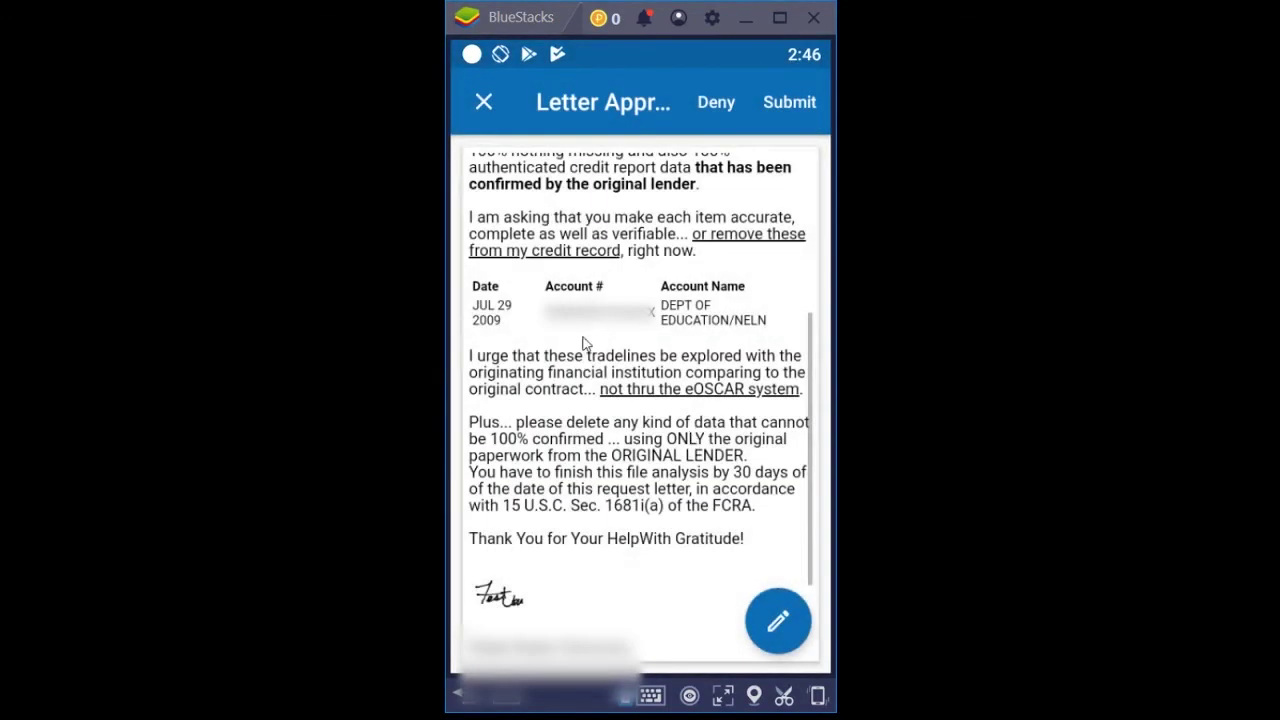
Step: Include both DEPT OF EDUCATION/NELN accounts, regenerate the wording, and review the letter
{"action": "left_click", "coordinate": [778, 622]}
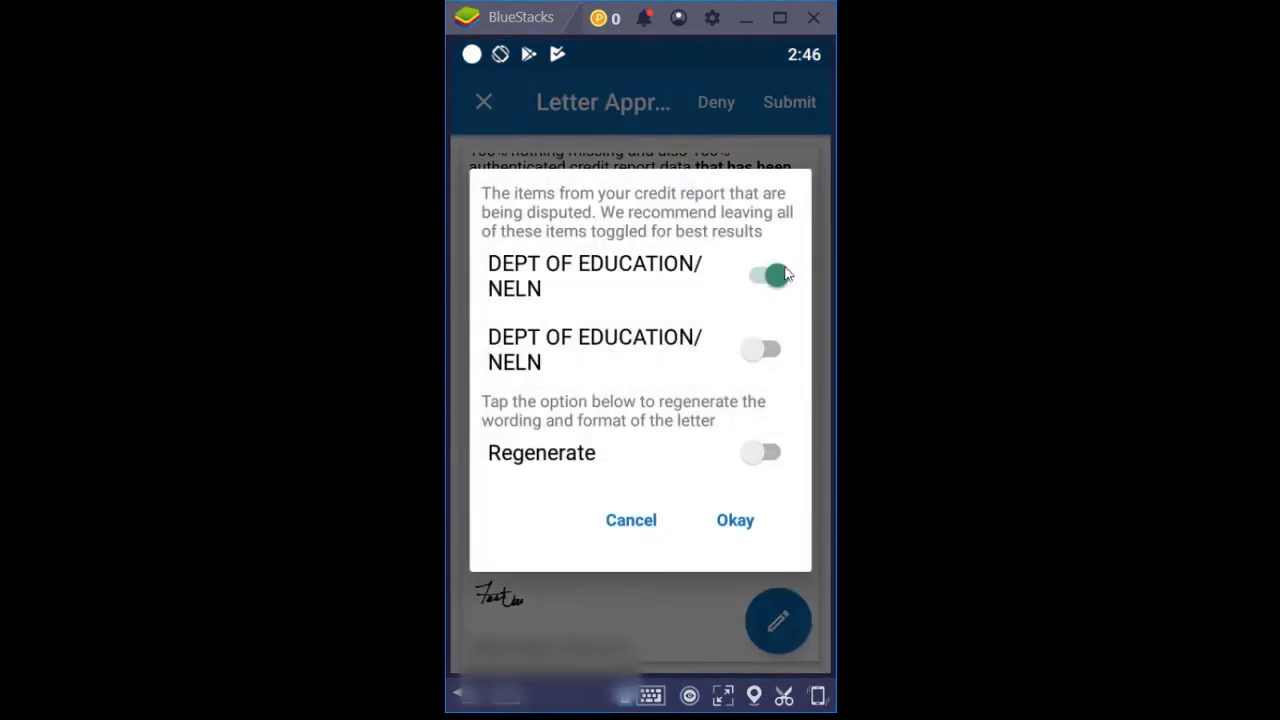
{"action": "left_click", "coordinate": [770, 358]}
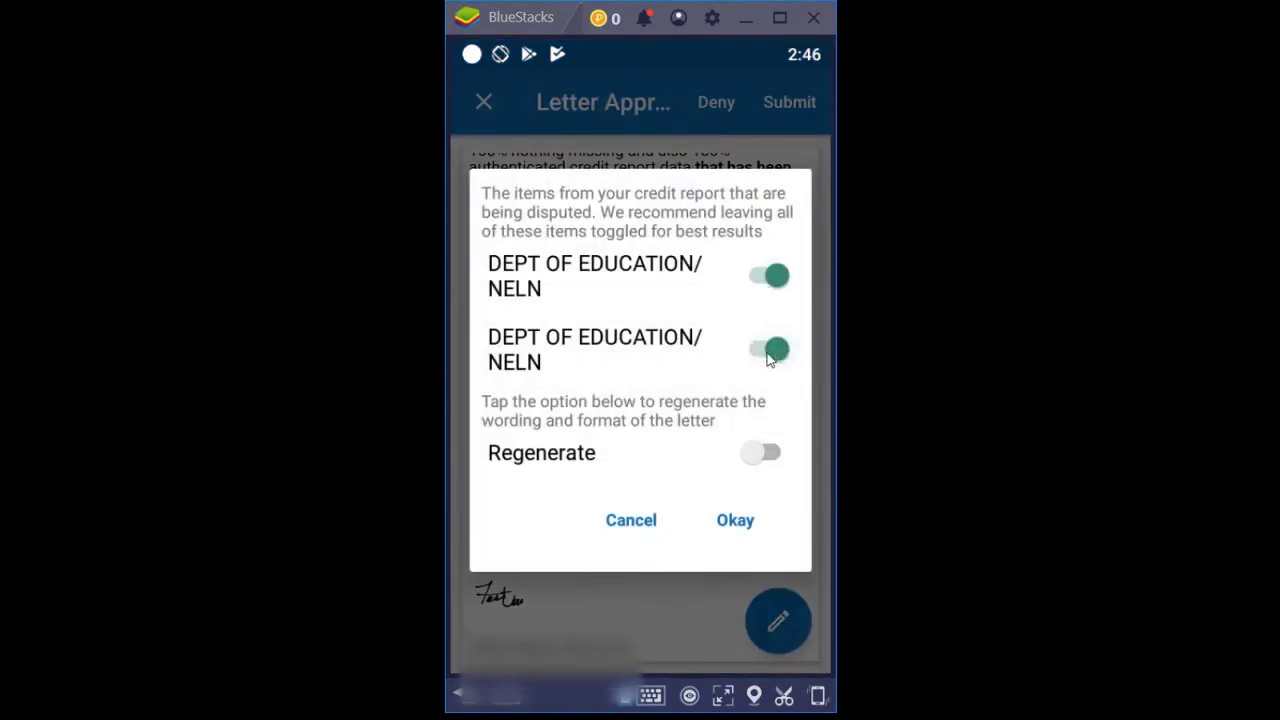
{"action": "left_click", "coordinate": [768, 454]}
{"action": "left_click", "coordinate": [742, 520]}
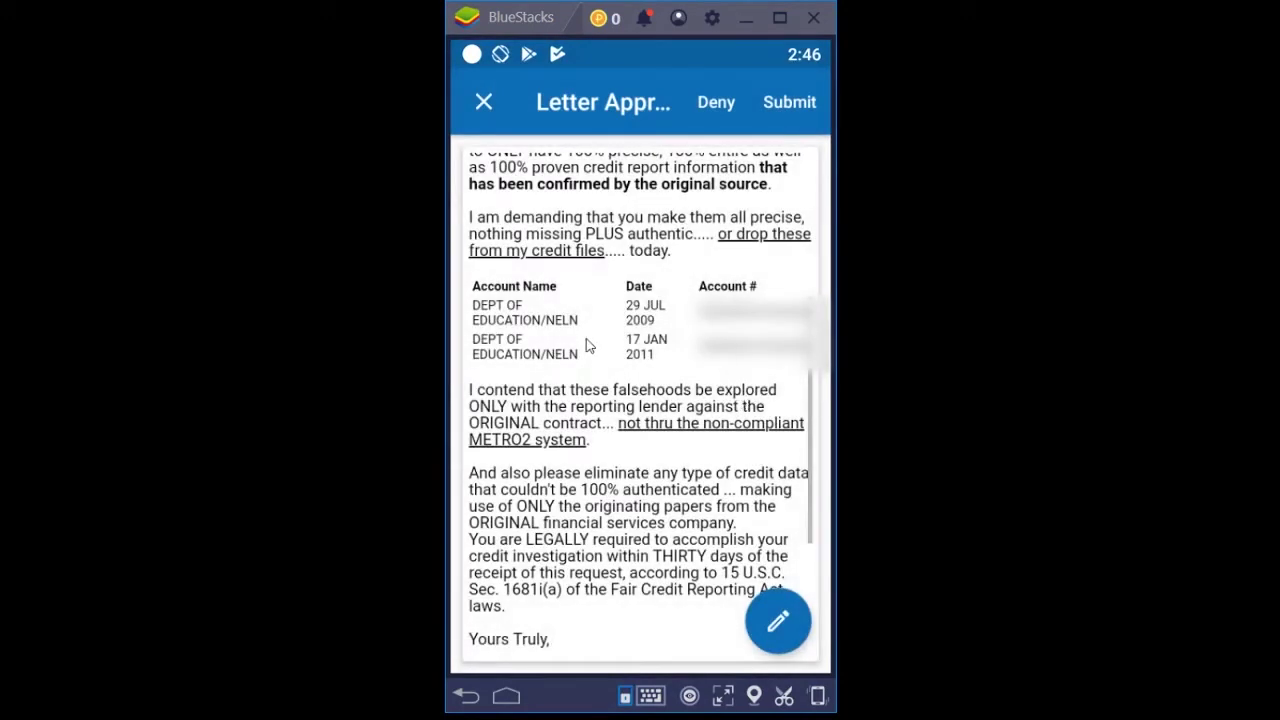
{"action": "scroll", "coordinate": [588, 346], "scroll_direction": "up", "scroll_amount": 5}
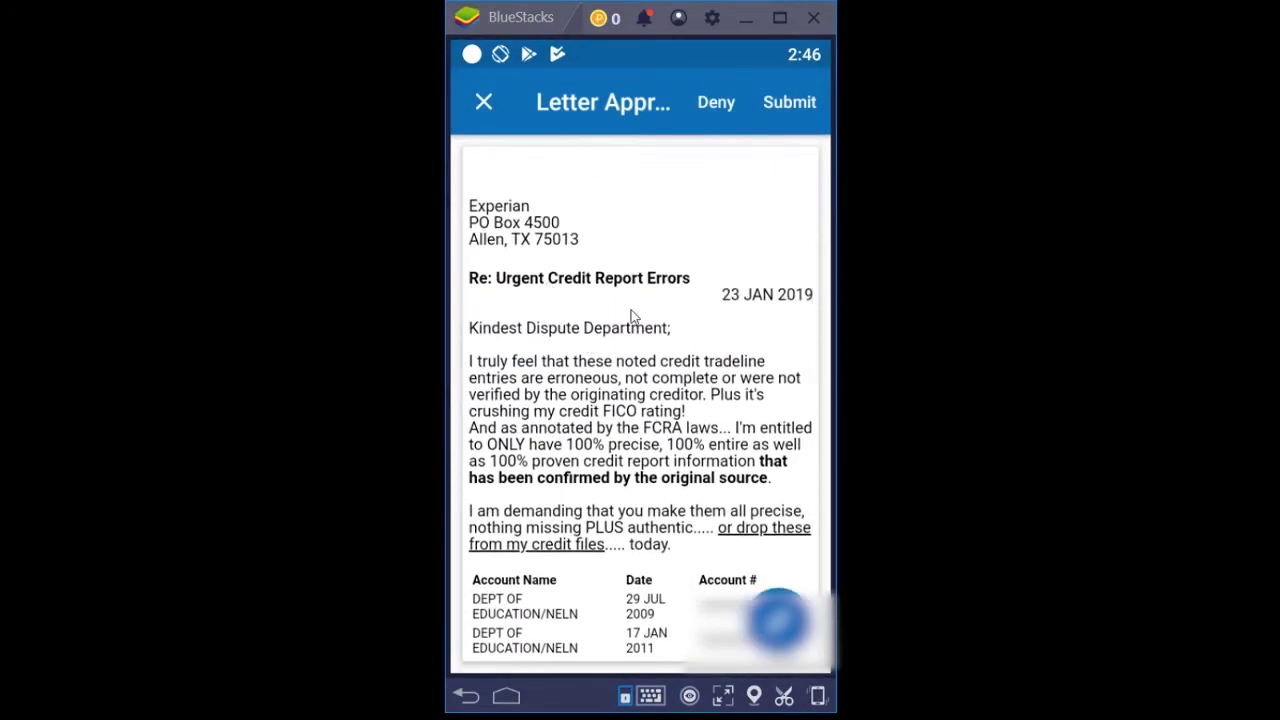
{"action": "scroll", "coordinate": [632, 316], "scroll_direction": "down", "scroll_amount": 10}
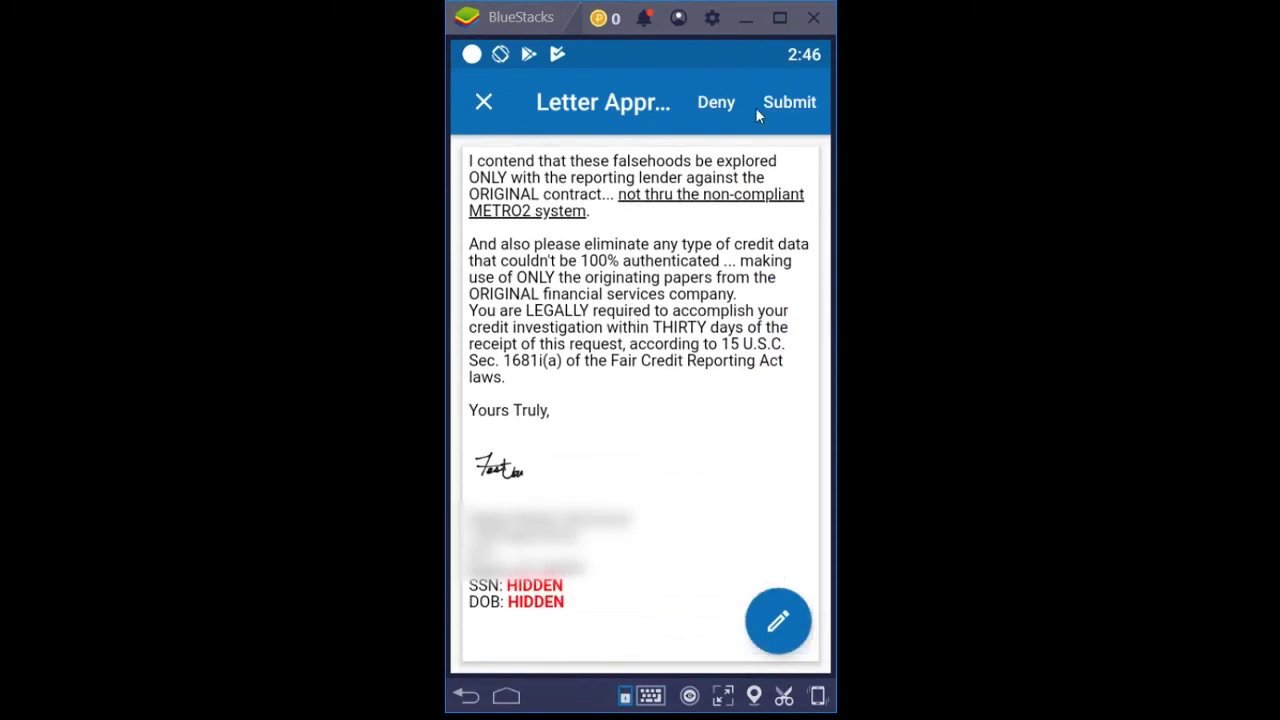
Step: Submit the Experian tradeline dispute and Experian personal information dispute letters
{"action": "left_click", "coordinate": [781, 107]}
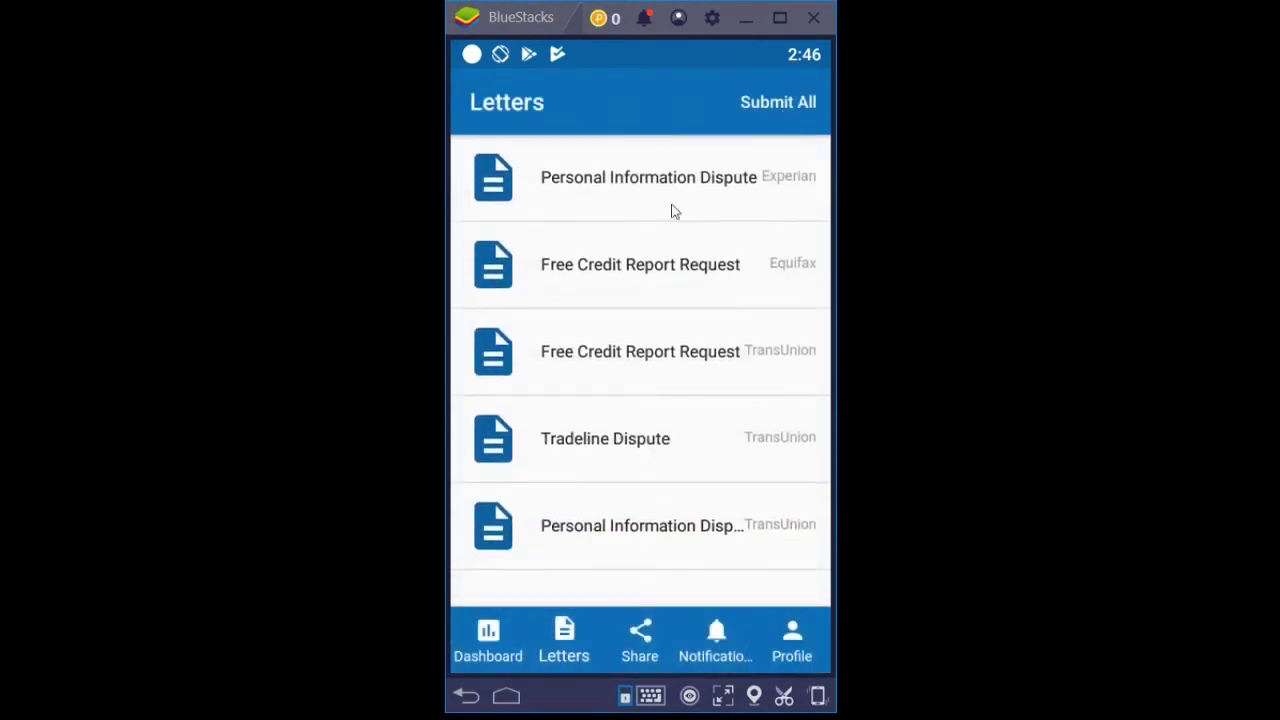
{"action": "left_click", "coordinate": [646, 190]}
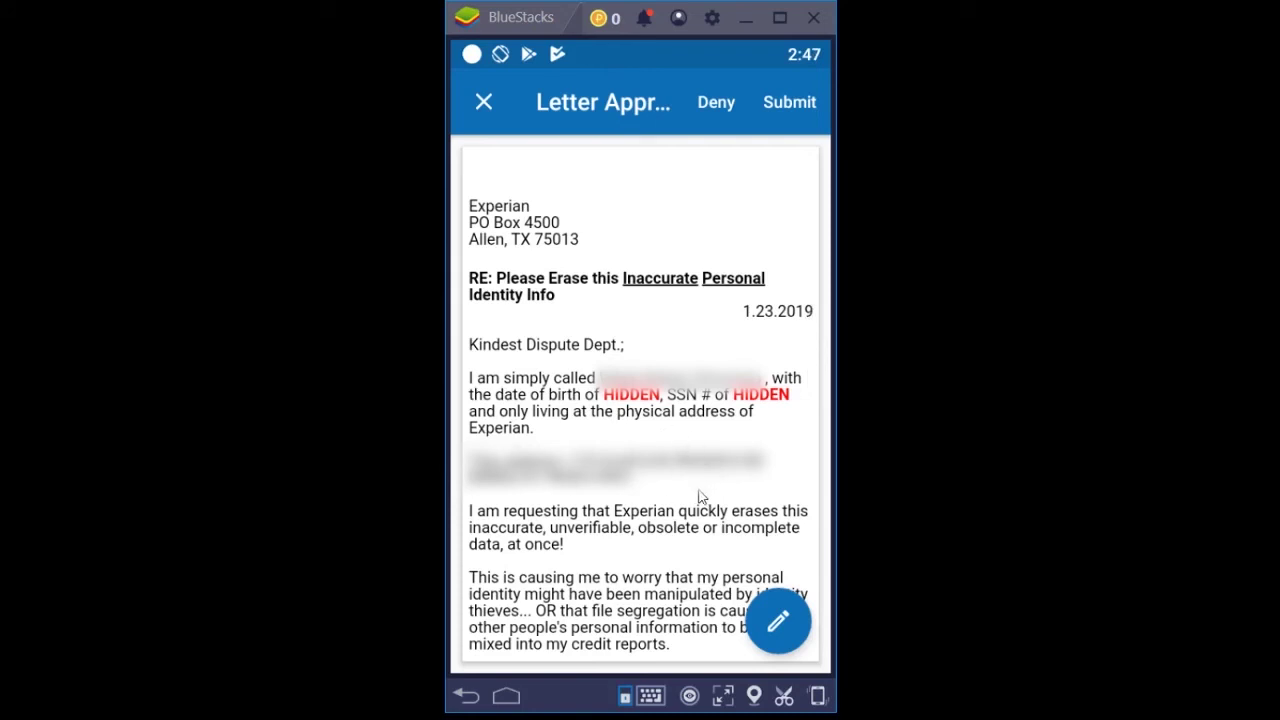
{"action": "left_click", "coordinate": [780, 104]}
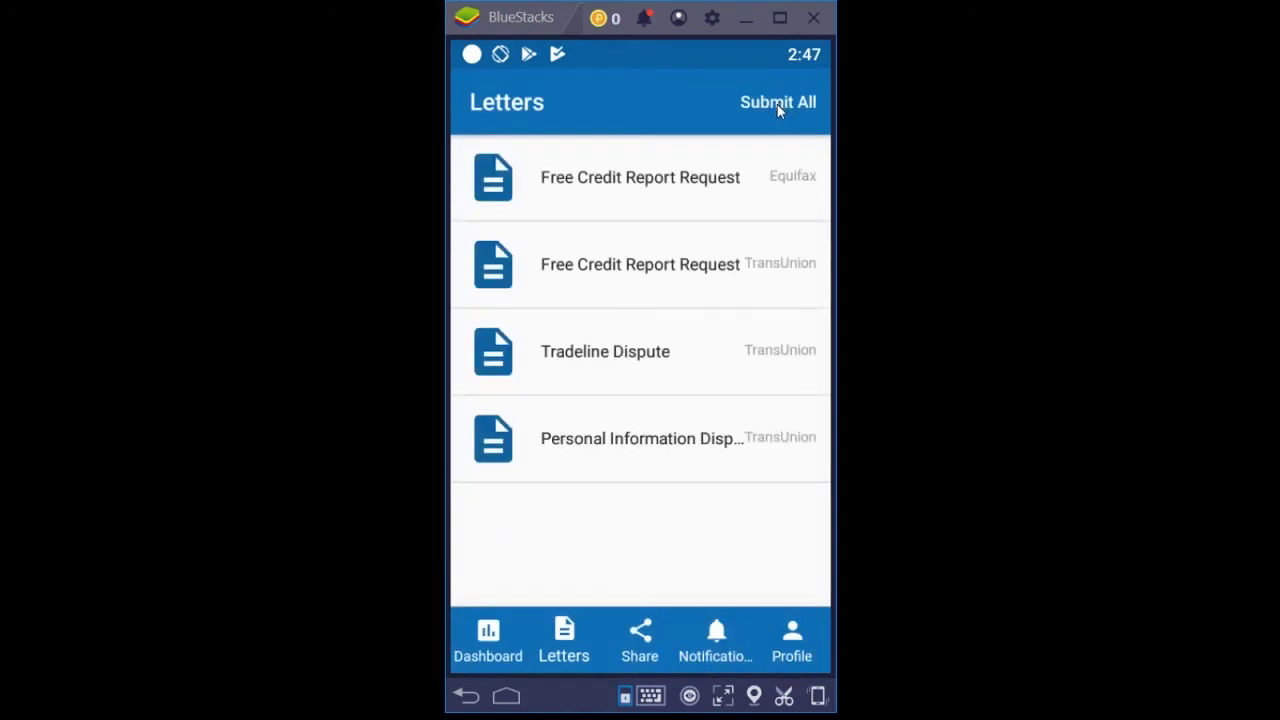
Step: Review and submit the Equifax free credit report request
{"action": "left_click", "coordinate": [637, 177]}
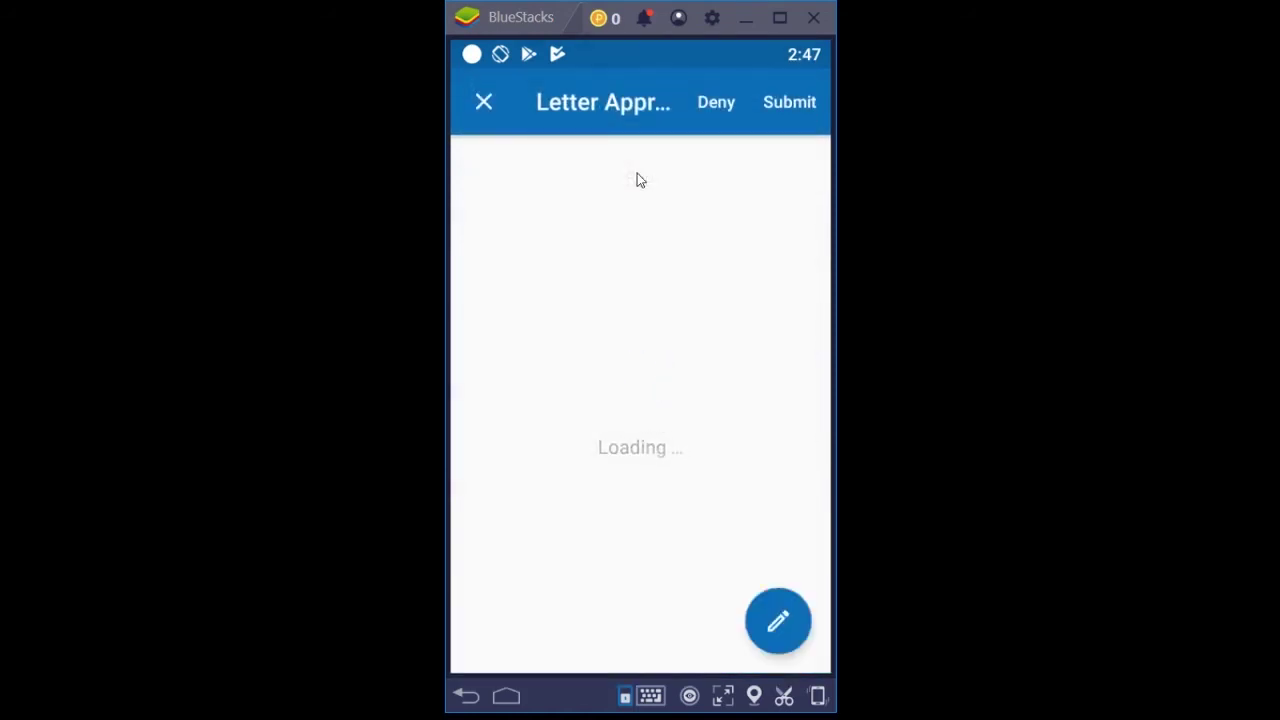
{"action": "scroll", "coordinate": [662, 230], "scroll_direction": "down", "scroll_amount": 3}
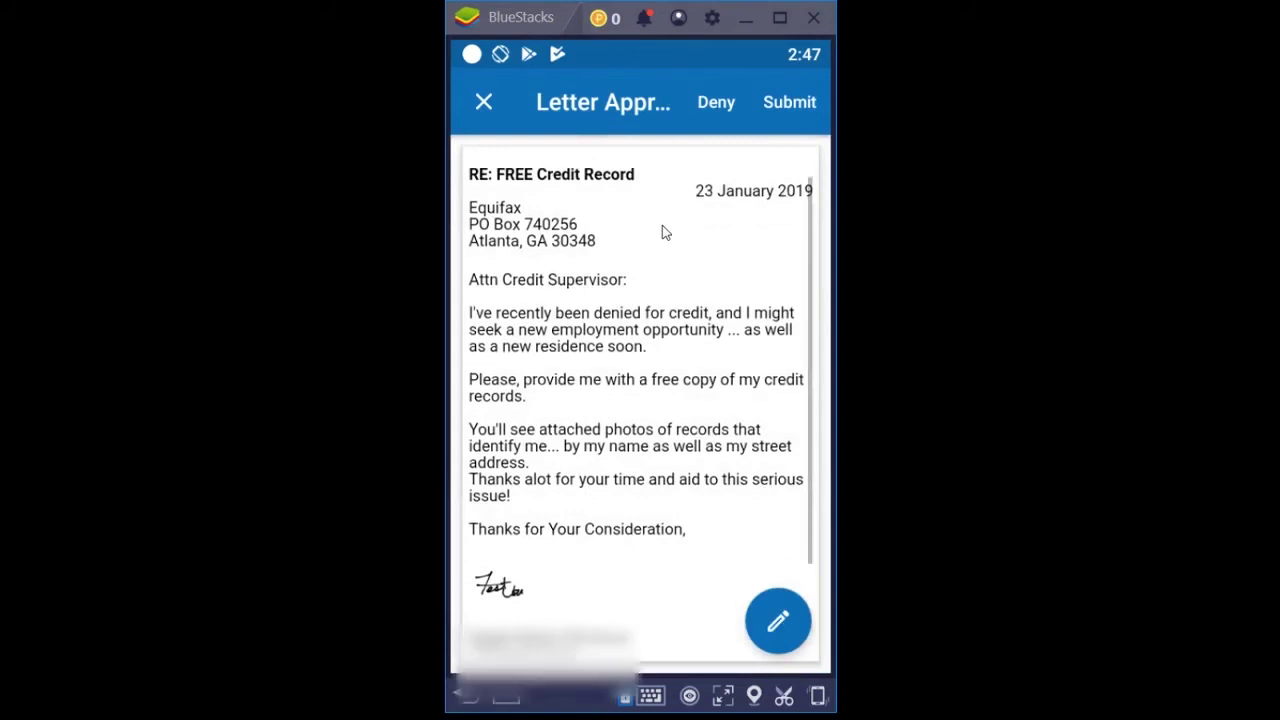
{"action": "scroll", "coordinate": [662, 230], "scroll_direction": "up", "scroll_amount": 3}
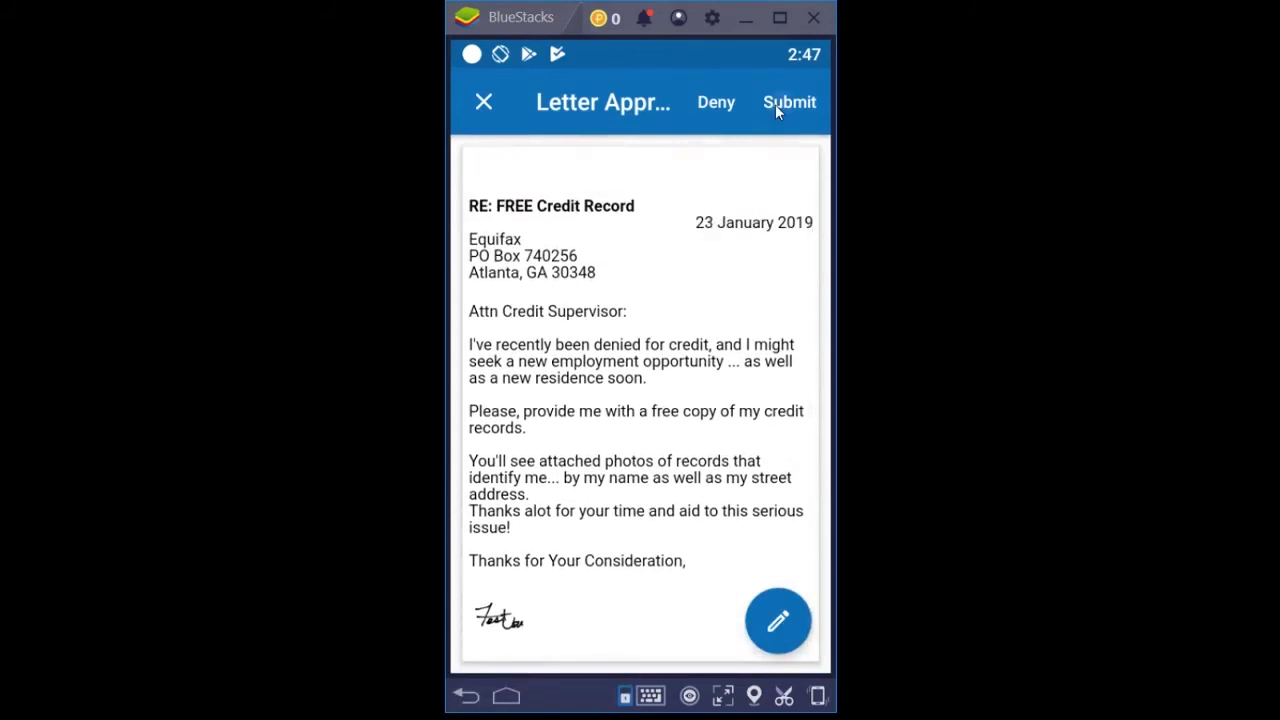
{"action": "left_click", "coordinate": [775, 104]}
Step: Review and submit the TransUnion free credit report request
{"action": "left_click", "coordinate": [669, 182]}
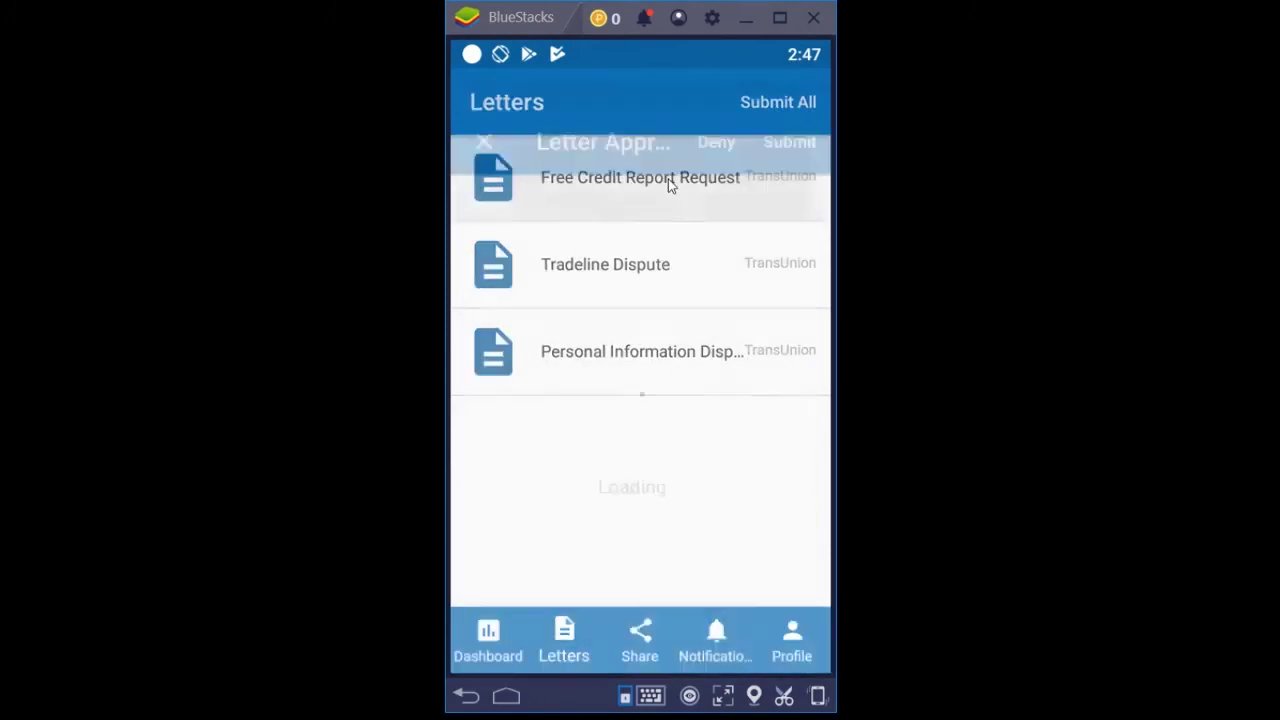
{"action": "scroll", "coordinate": [678, 224], "scroll_direction": "down", "scroll_amount": 4}
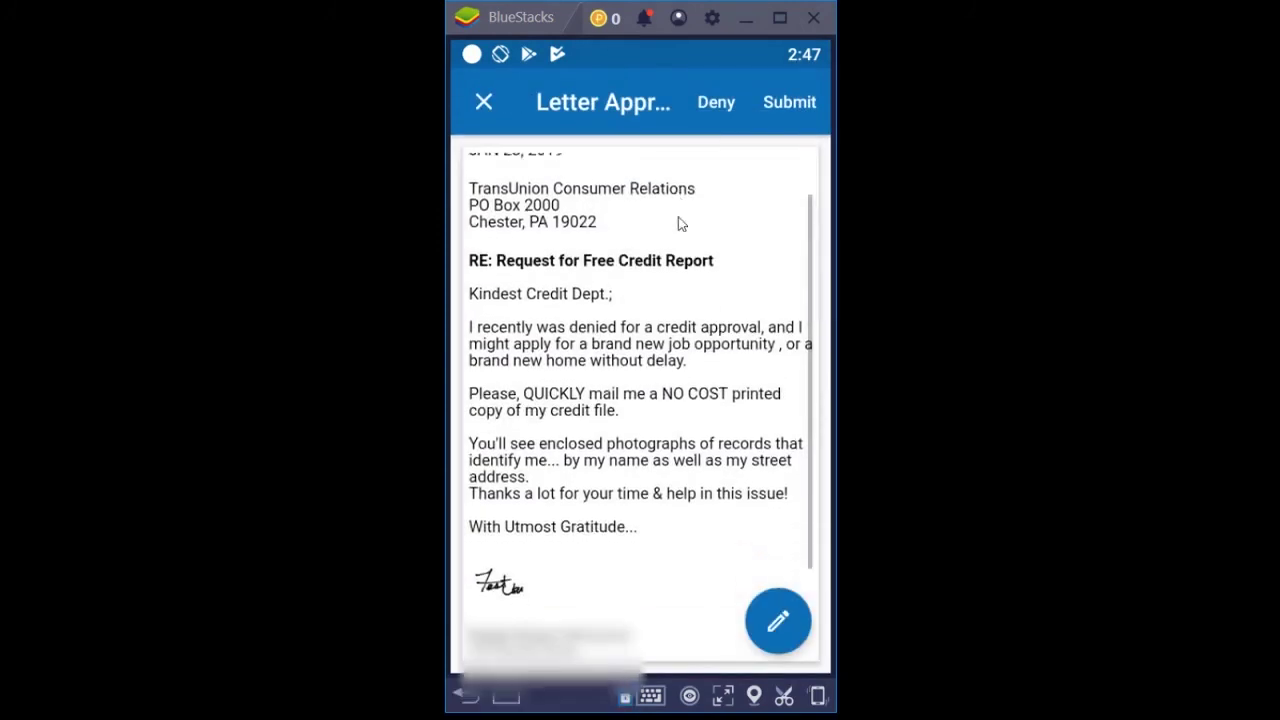
{"action": "scroll", "coordinate": [680, 223], "scroll_direction": "up", "scroll_amount": 4}
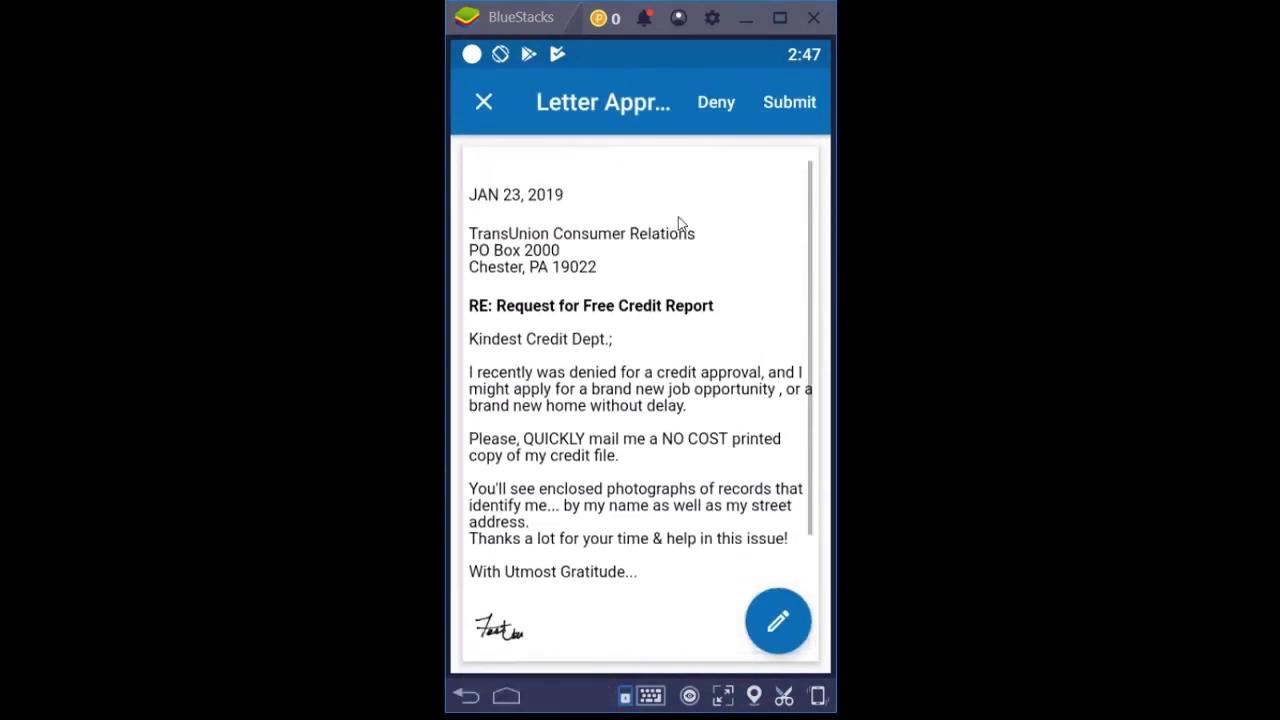
{"action": "left_click", "coordinate": [785, 103]}
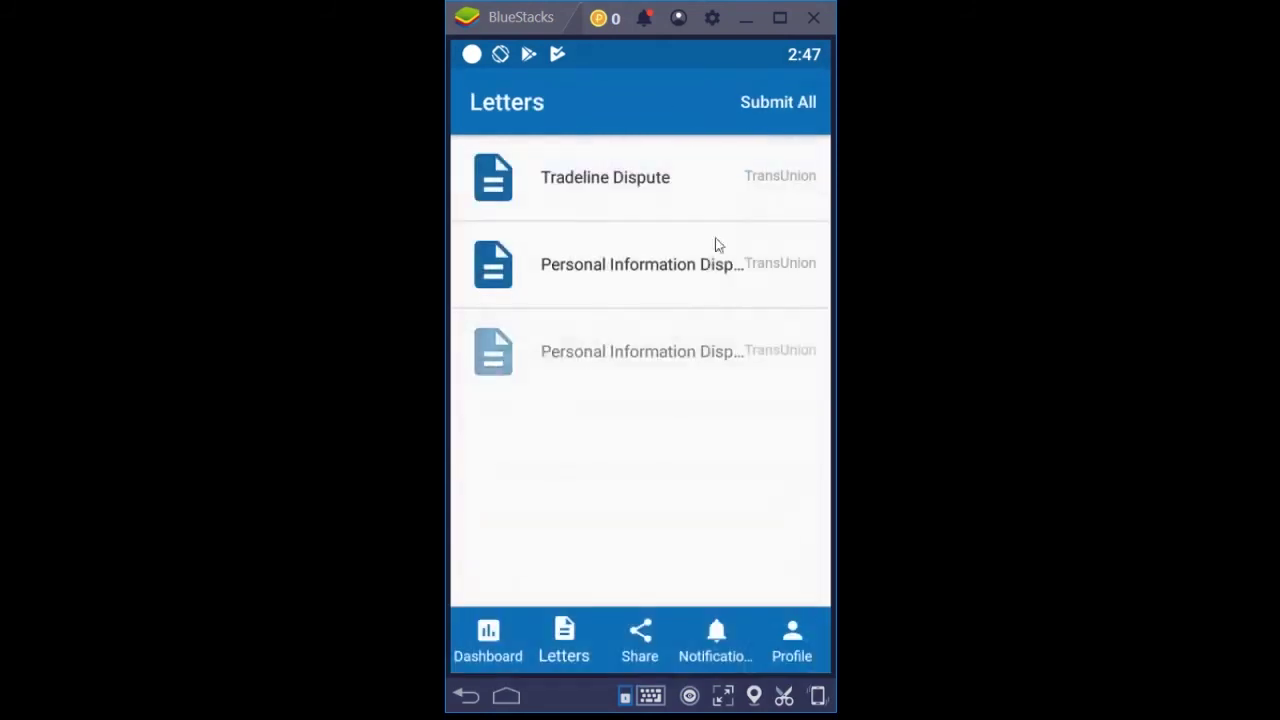
Step: Review and submit the TransUnion tradeline dispute letter
{"action": "left_click", "coordinate": [632, 177]}
{"action": "scroll", "coordinate": [700, 290], "scroll_direction": "down", "scroll_amount": 5}
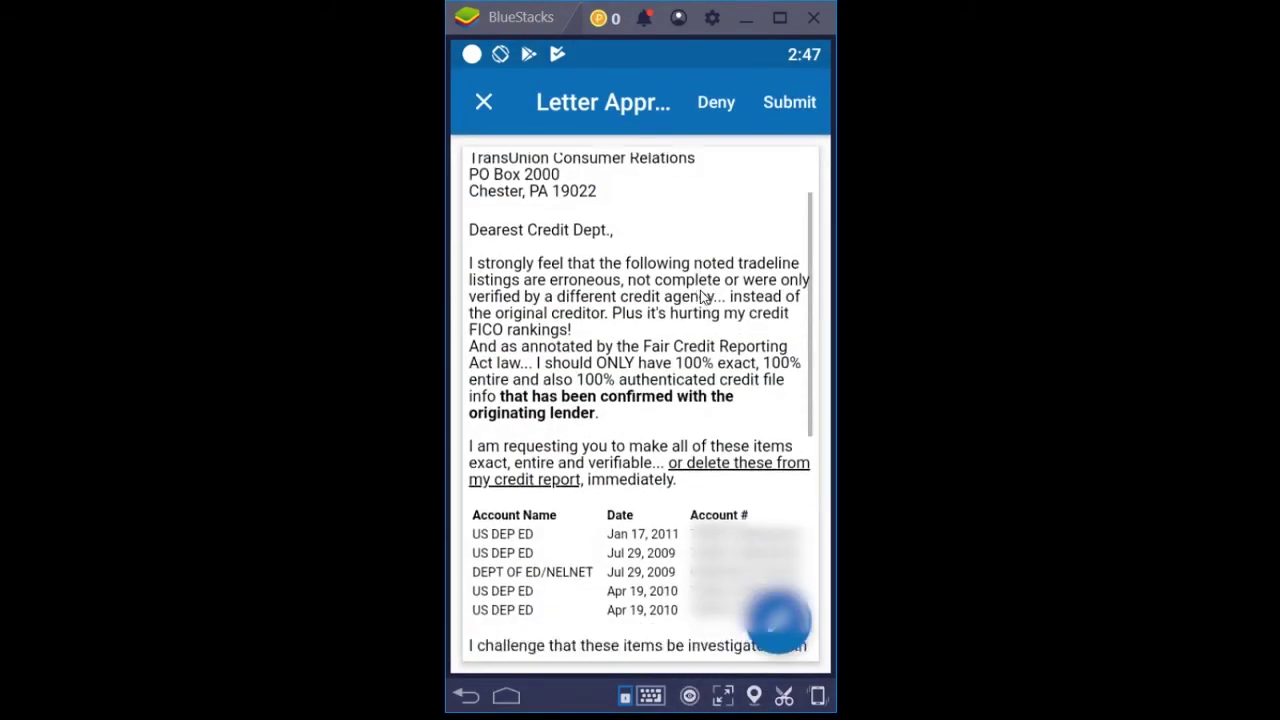
{"action": "scroll", "coordinate": [614, 320], "scroll_direction": "down", "scroll_amount": 1}
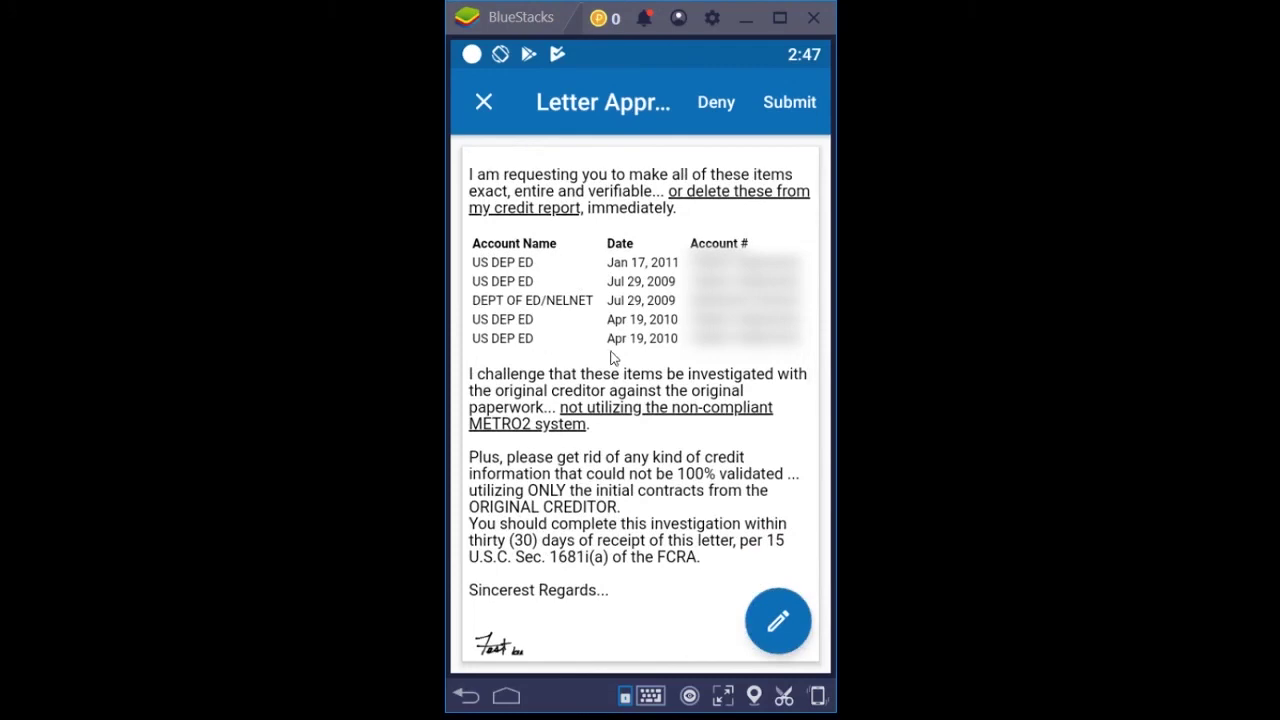
{"action": "scroll", "coordinate": [614, 358], "scroll_direction": "up", "scroll_amount": 5}
{"action": "left_click", "coordinate": [783, 125]}
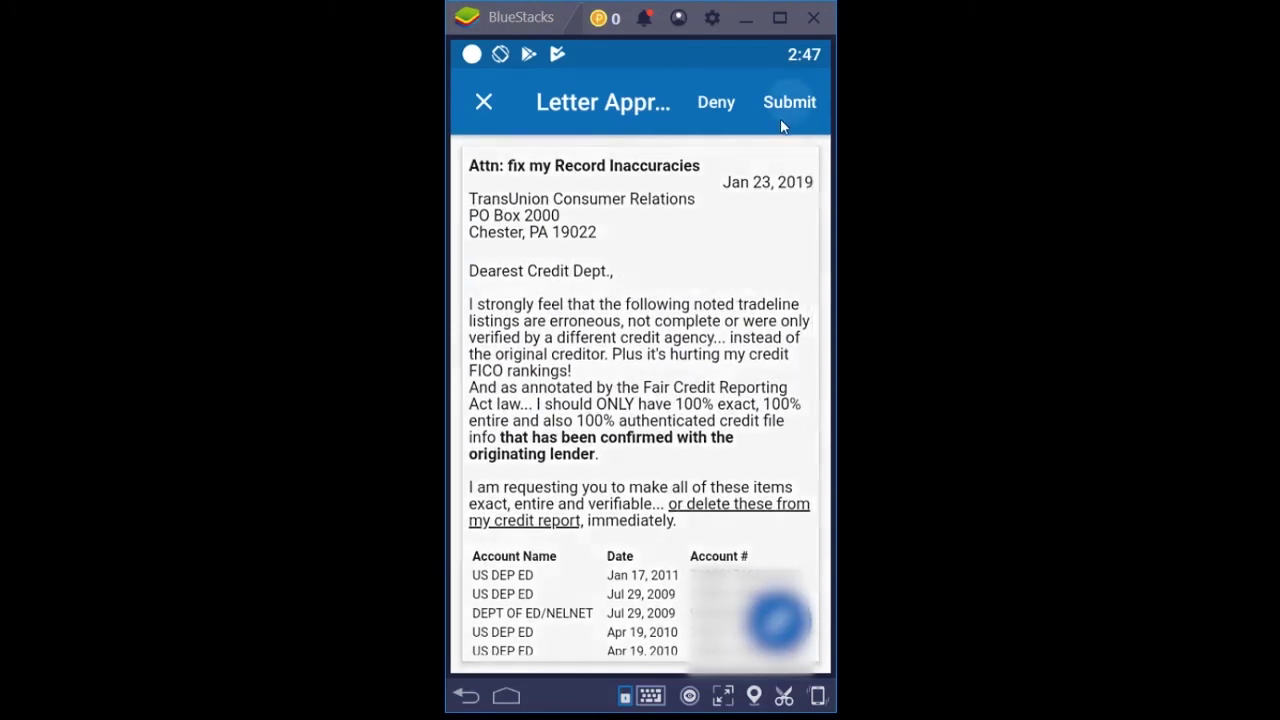
Step: Open the TransUnion personal information dispute letter and scroll through it
{"action": "left_click", "coordinate": [633, 176]}
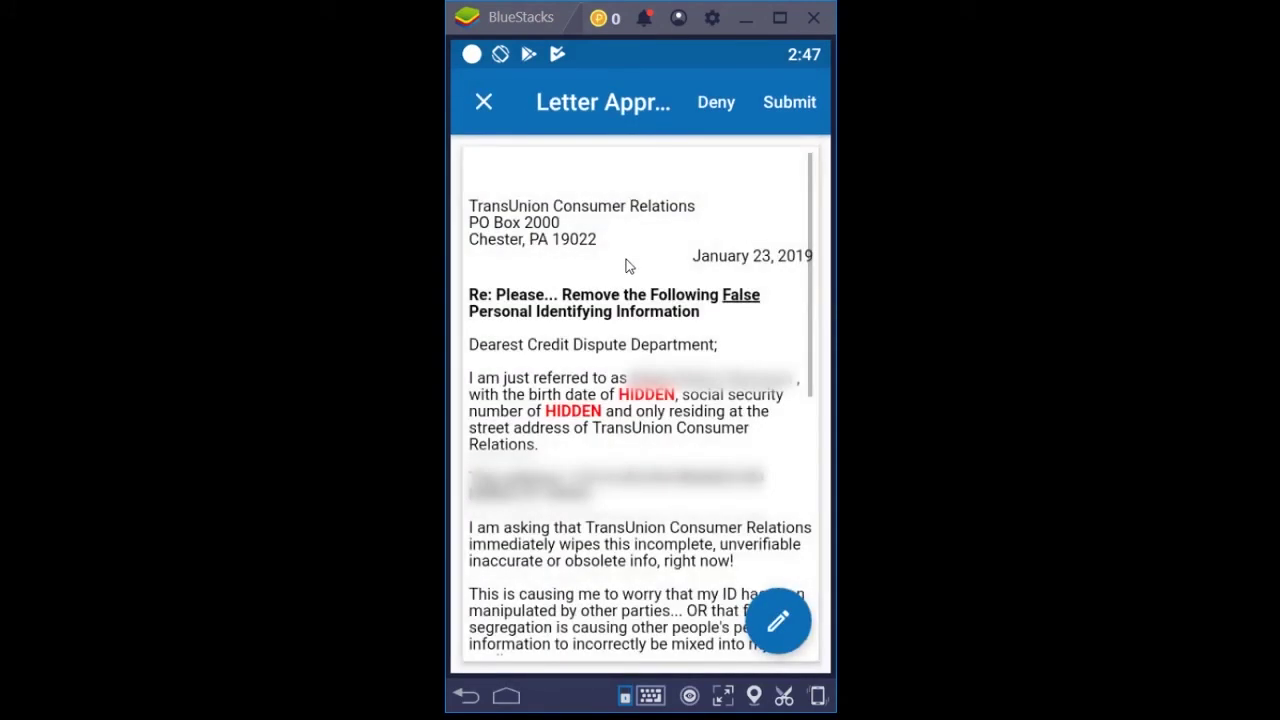
{"action": "scroll", "coordinate": [628, 265], "scroll_direction": "down", "scroll_amount": 5}
{"action": "scroll", "coordinate": [630, 262], "scroll_direction": "up", "scroll_amount": 5}
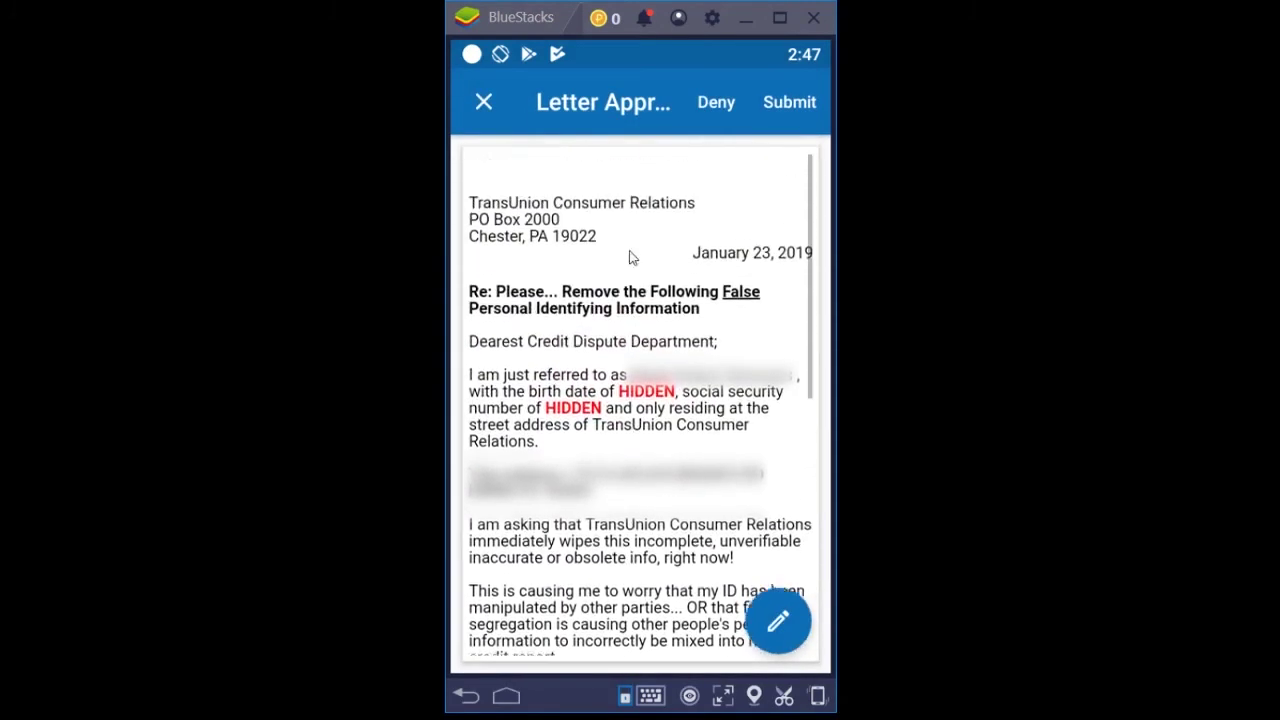
{"action": "scroll", "coordinate": [651, 385], "scroll_direction": "down", "scroll_amount": 6}
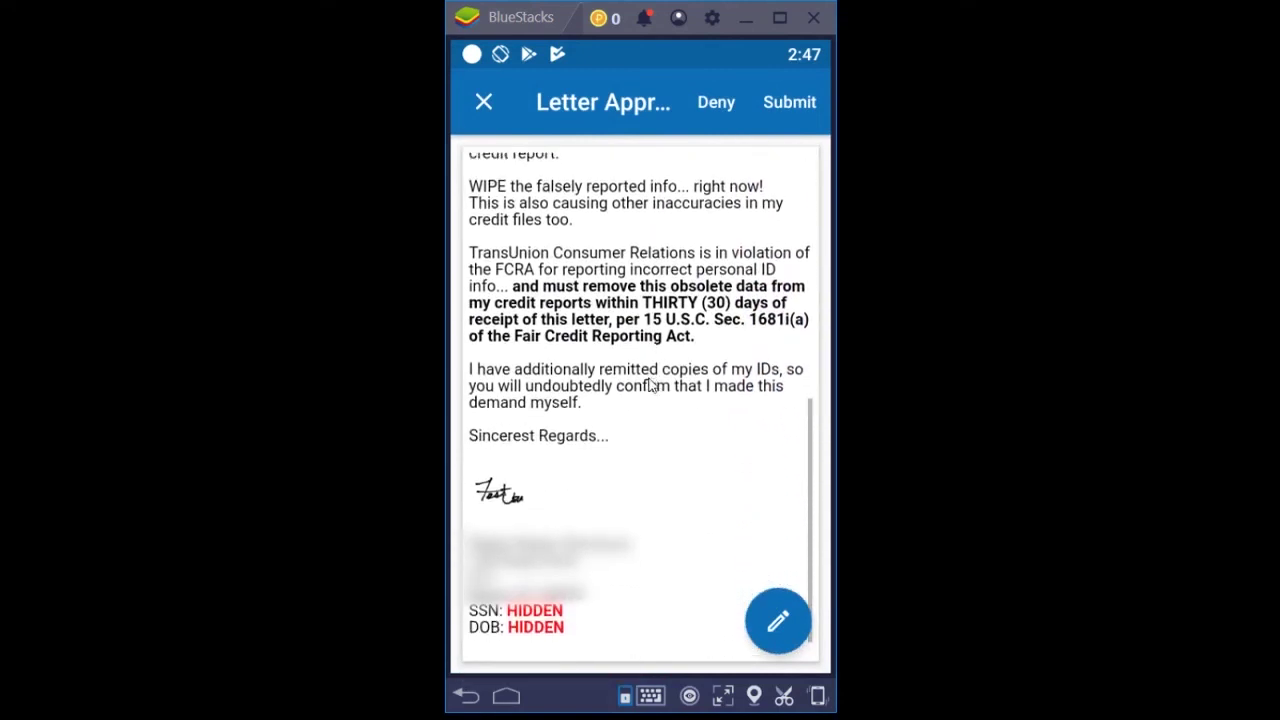
Step: Regenerate the TransUnion personal information dispute letter's wording, review it, then regenerate again
{"action": "left_click", "coordinate": [768, 608]}
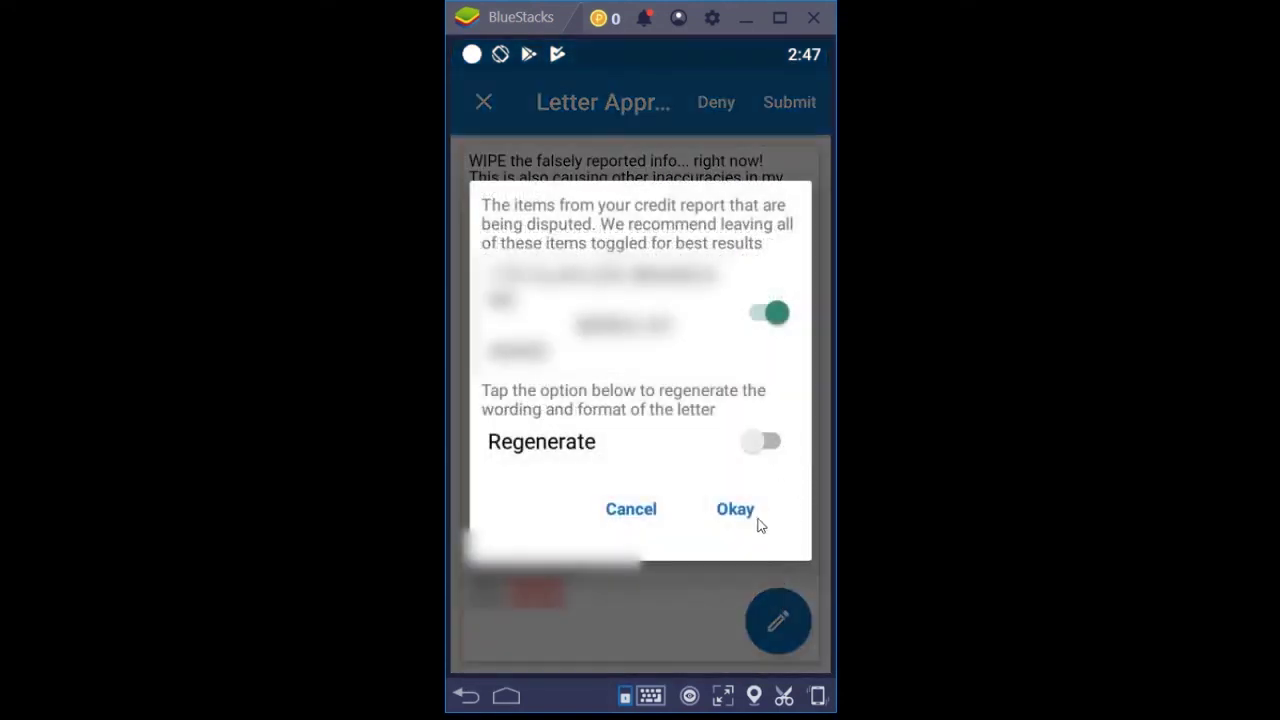
{"action": "left_click", "coordinate": [766, 443]}
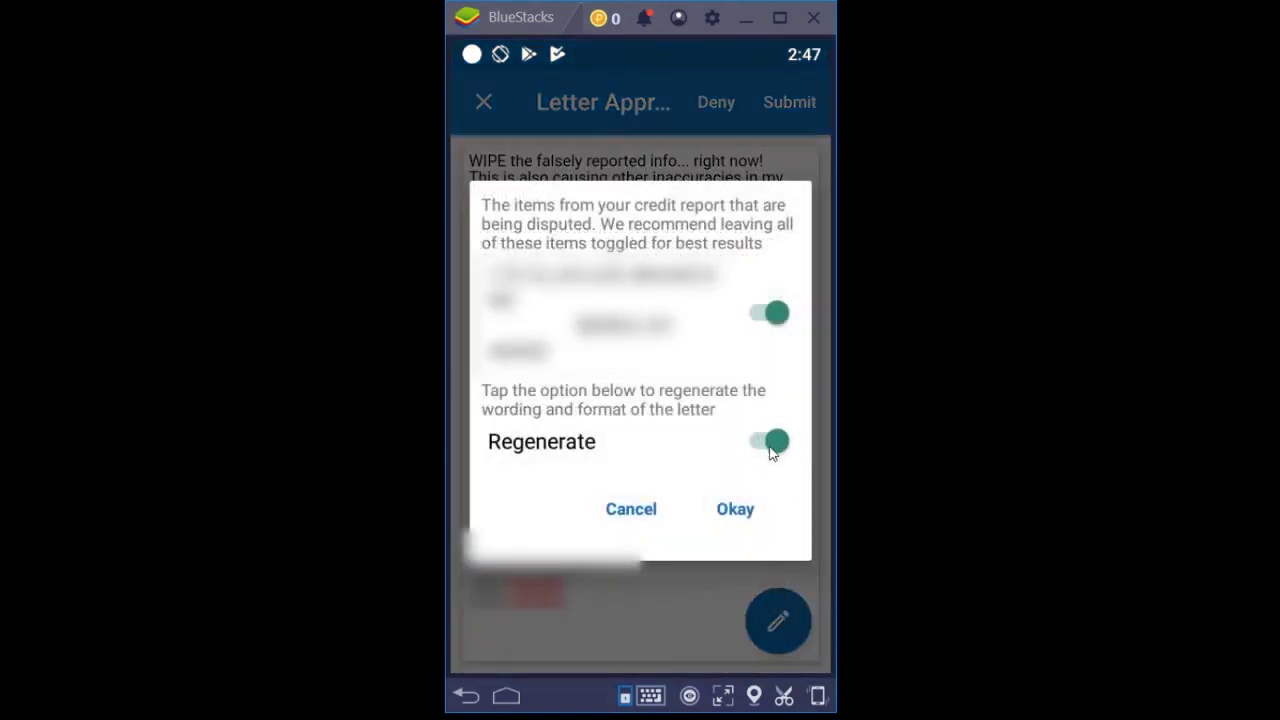
{"action": "left_click", "coordinate": [736, 514]}
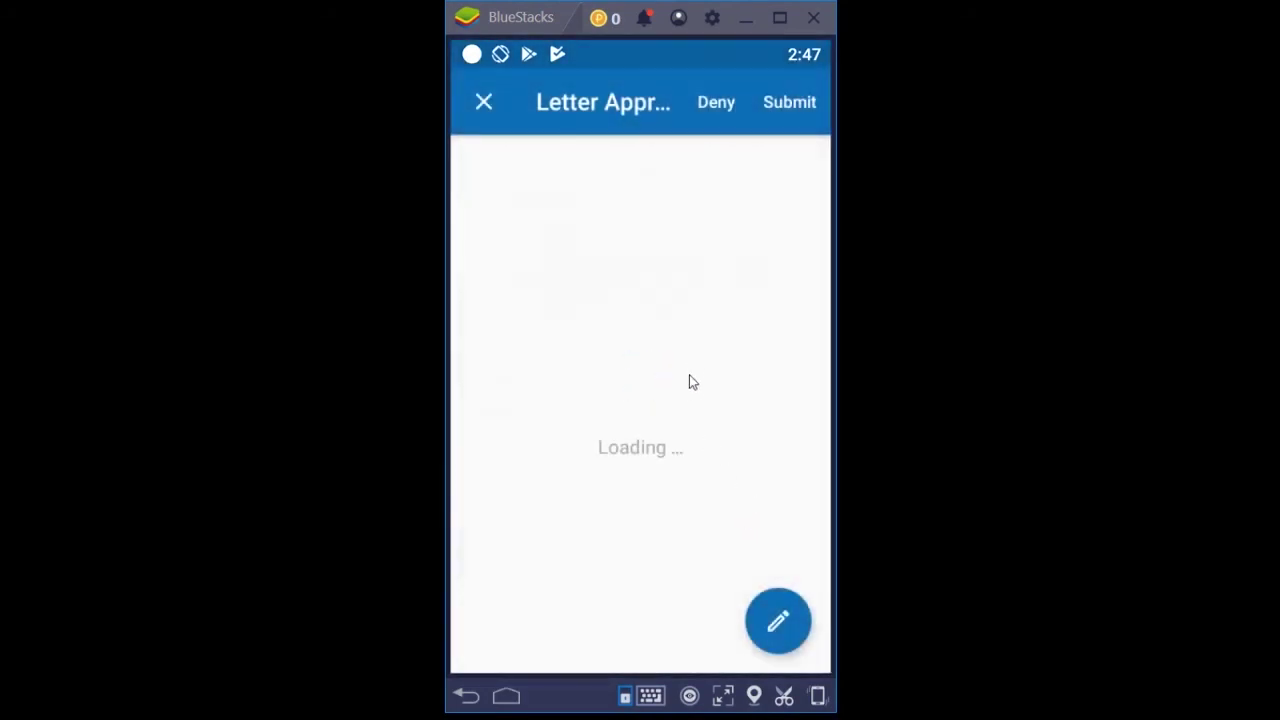
{"action": "scroll", "coordinate": [693, 365], "scroll_direction": "up", "scroll_amount": 10}
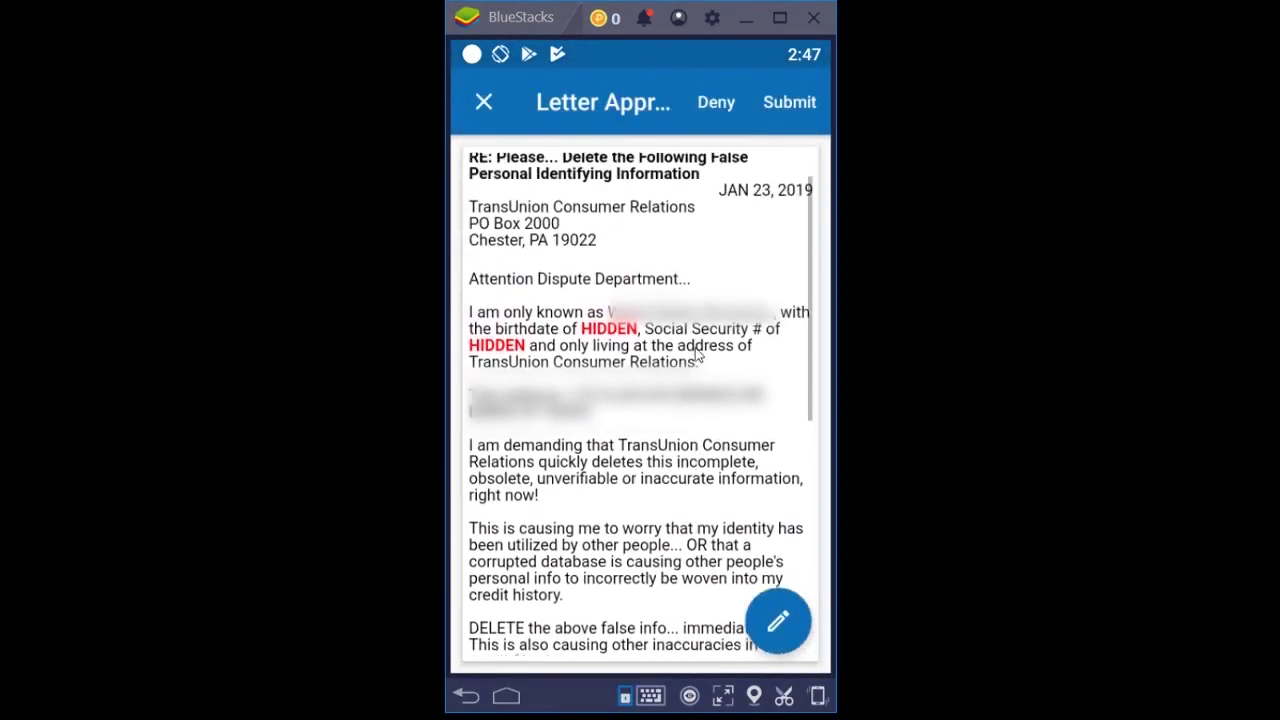
{"action": "scroll", "coordinate": [697, 355], "scroll_direction": "up", "scroll_amount": 1}
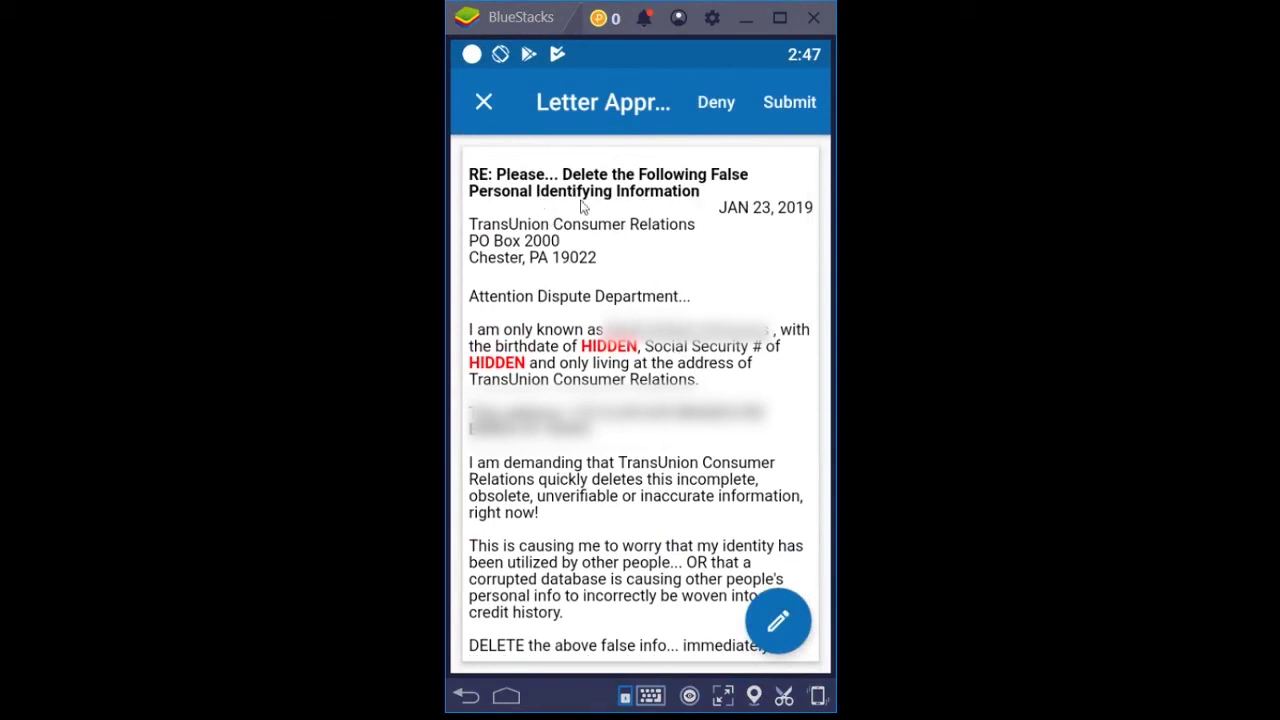
{"action": "left_click", "coordinate": [786, 614]}
{"action": "left_click", "coordinate": [771, 449]}
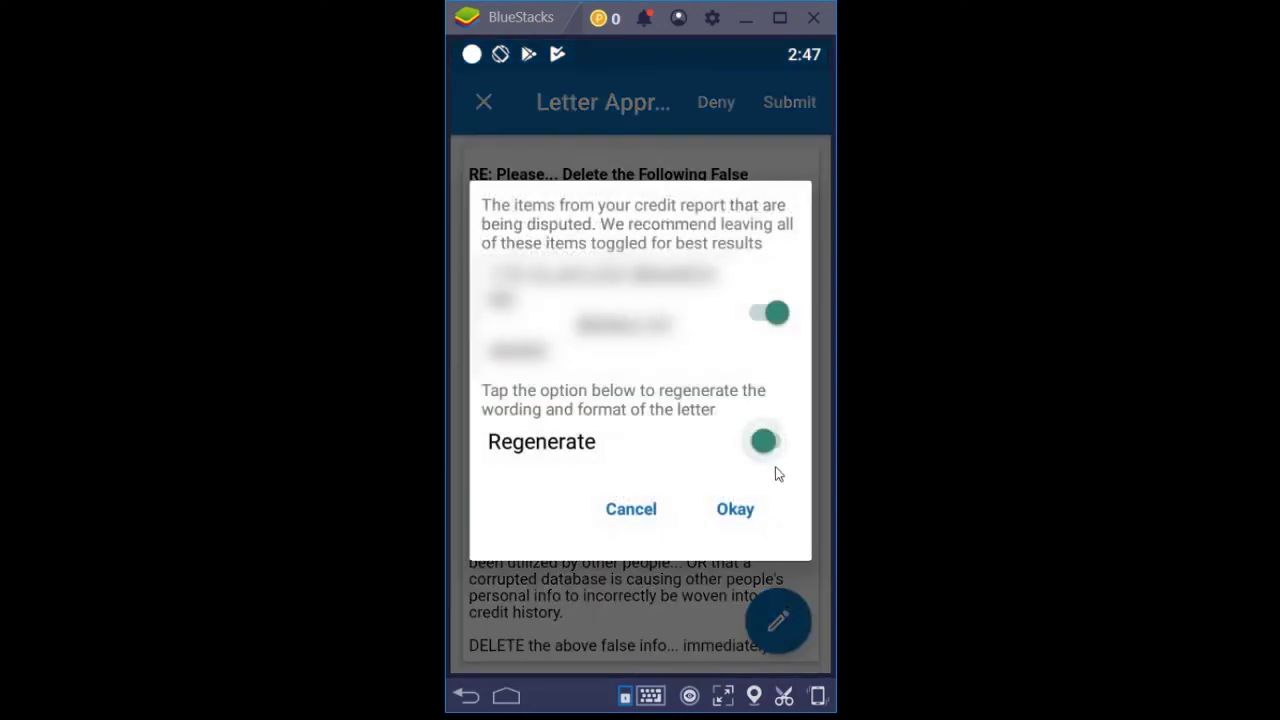
{"action": "left_click", "coordinate": [737, 511]}
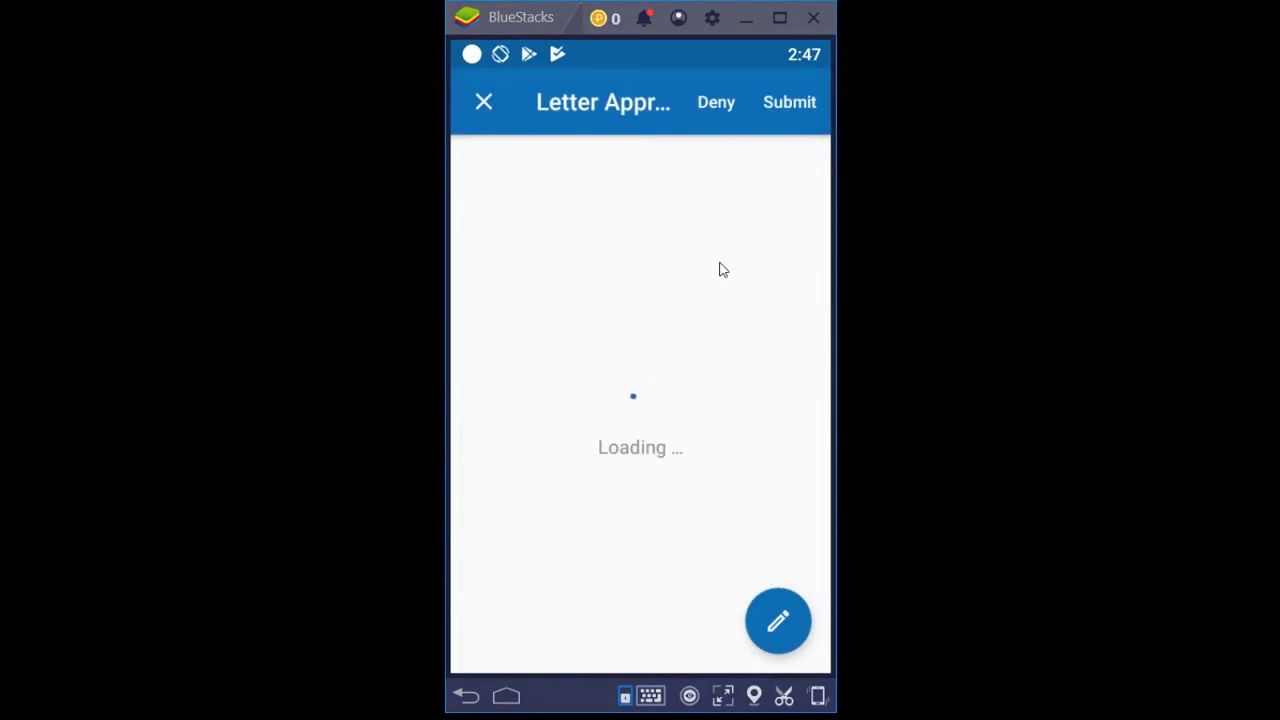